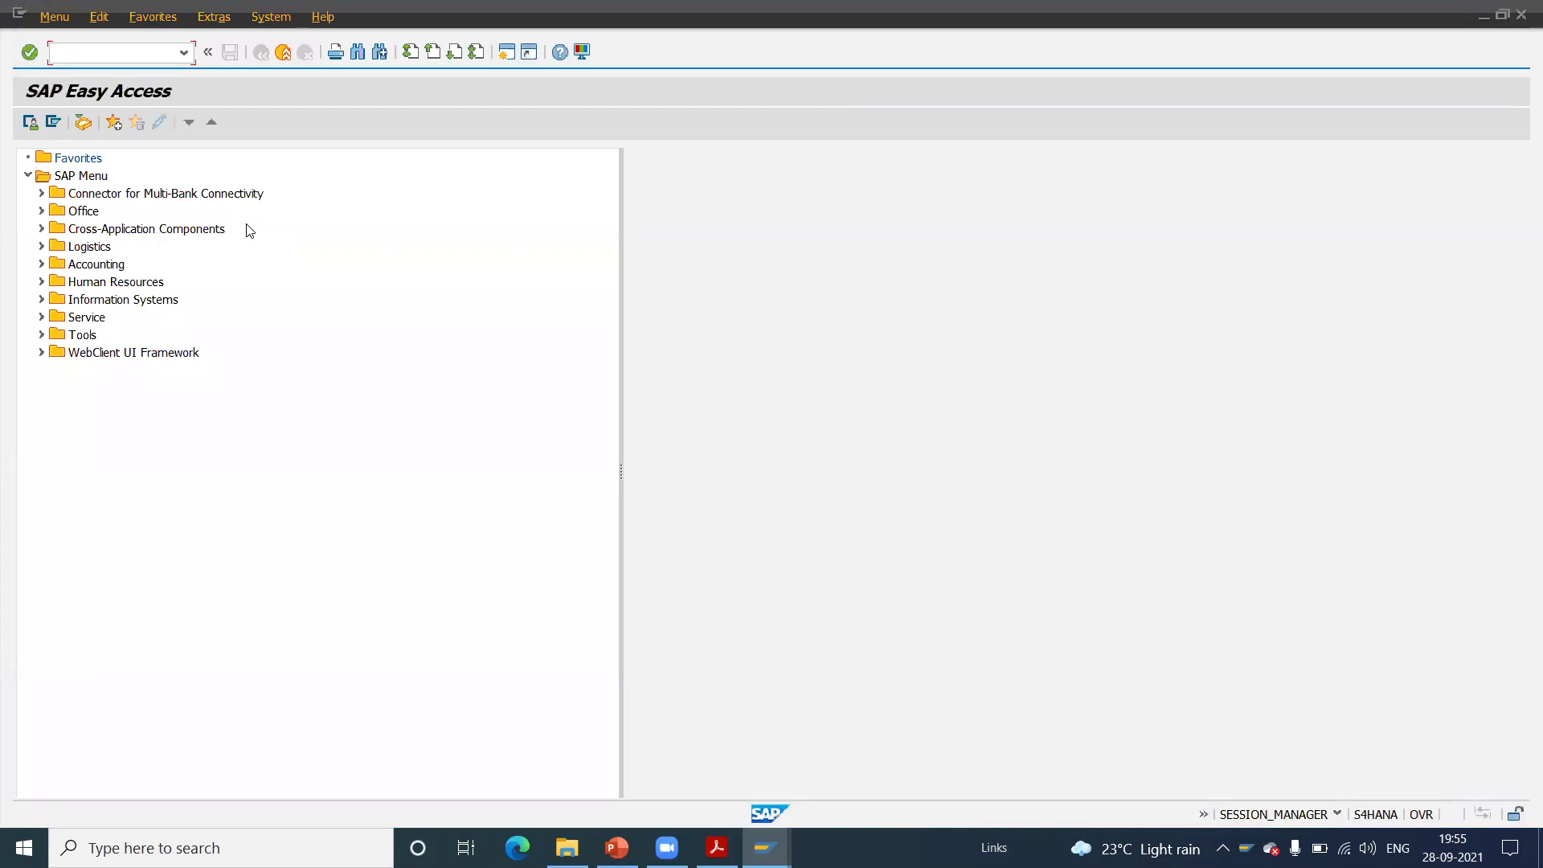
- Create a standard purchase order in transaction ME21N by referencing an existing purchasing document in the first item line, and save it
key("Return")
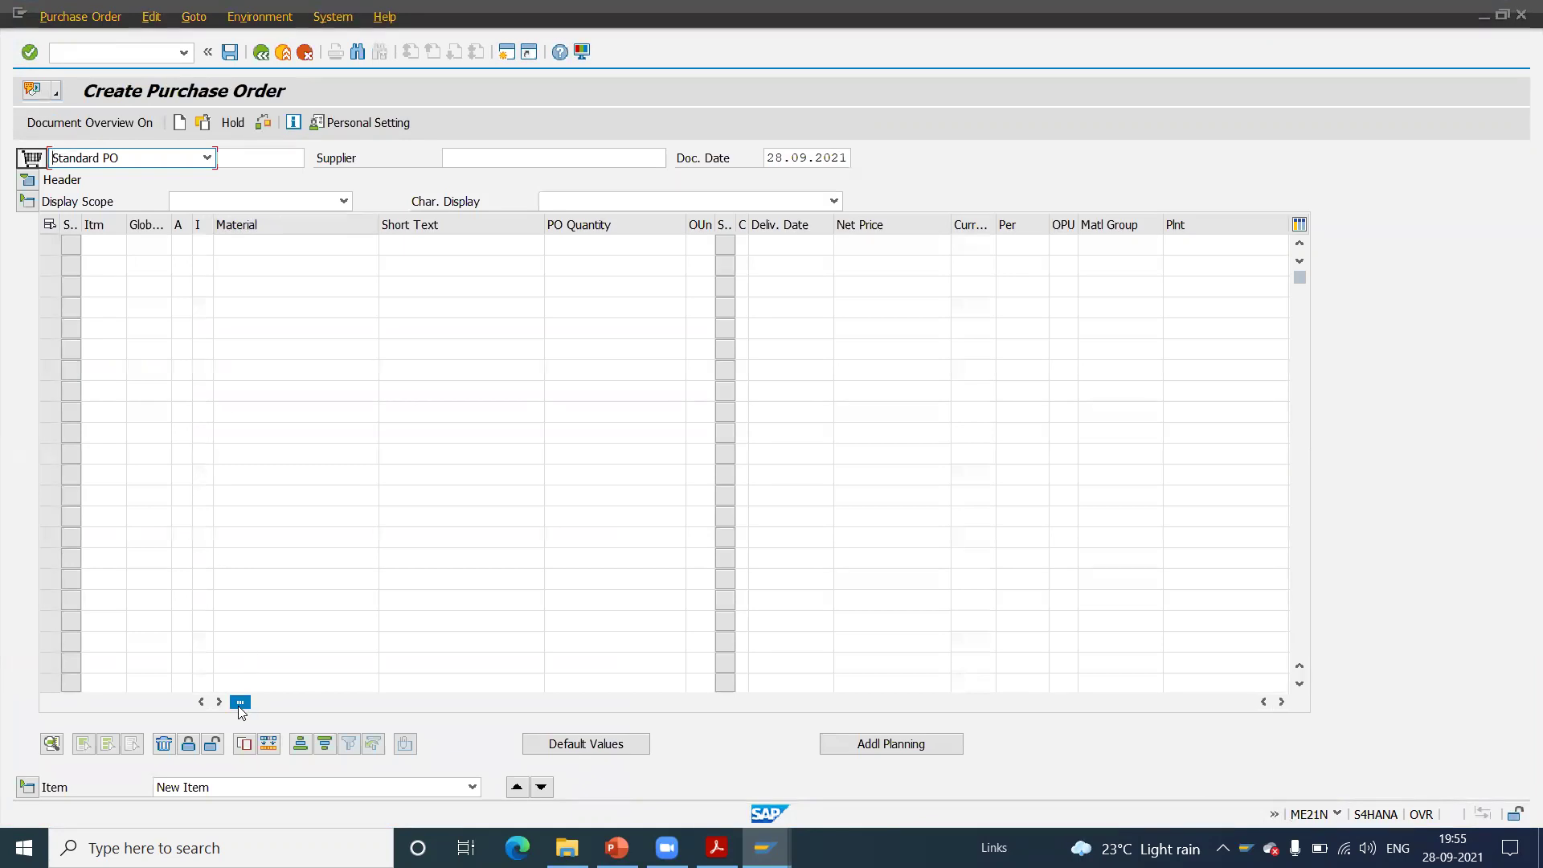
left_click_drag(240, 702, 688, 702)
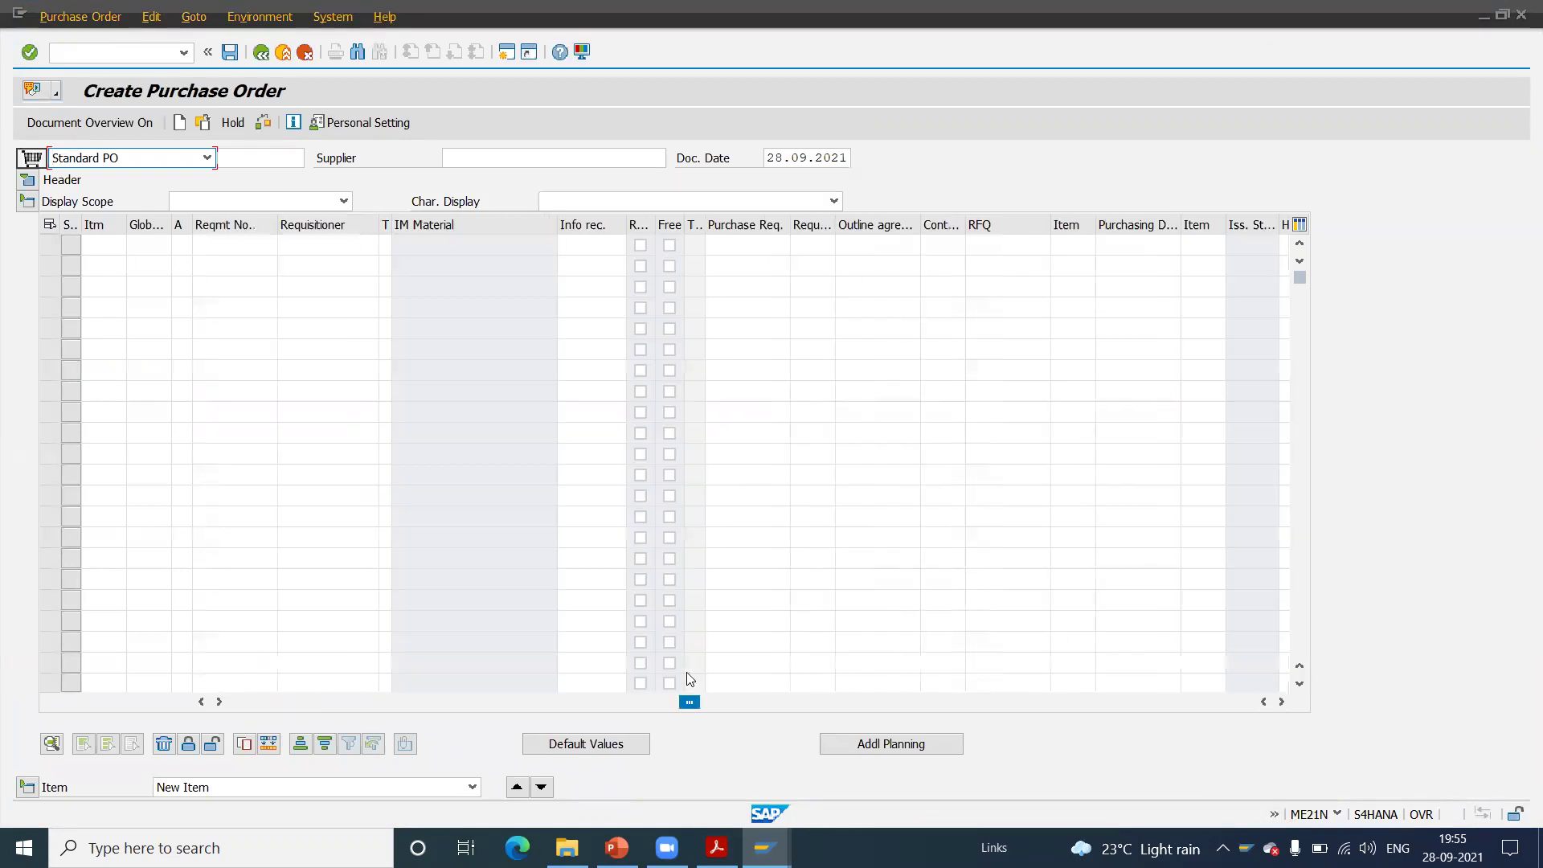
left_click(1124, 246)
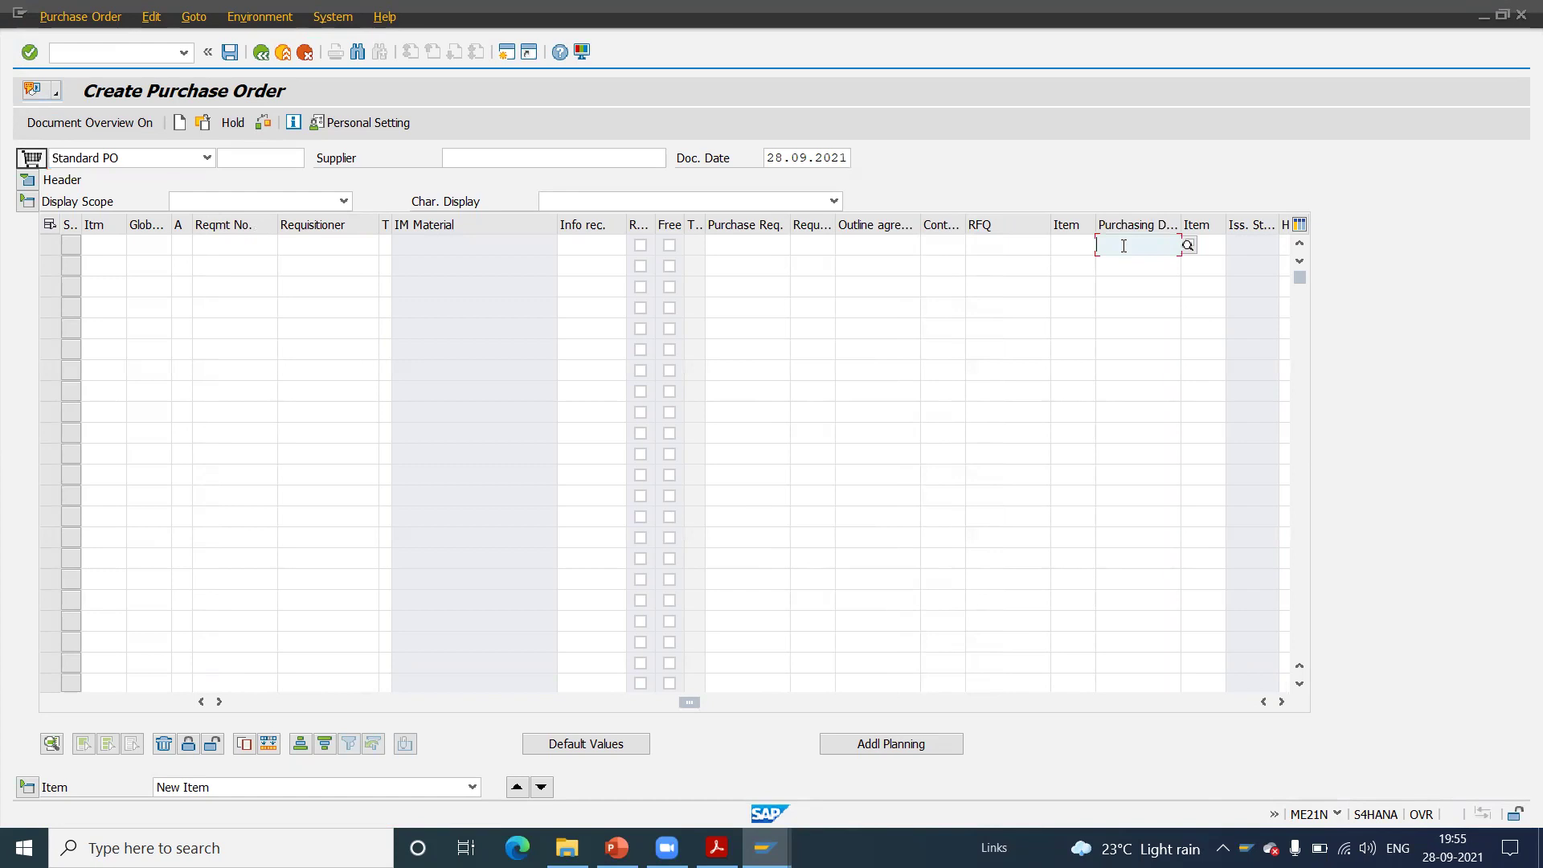
left_click(1139, 262)
key("Return")
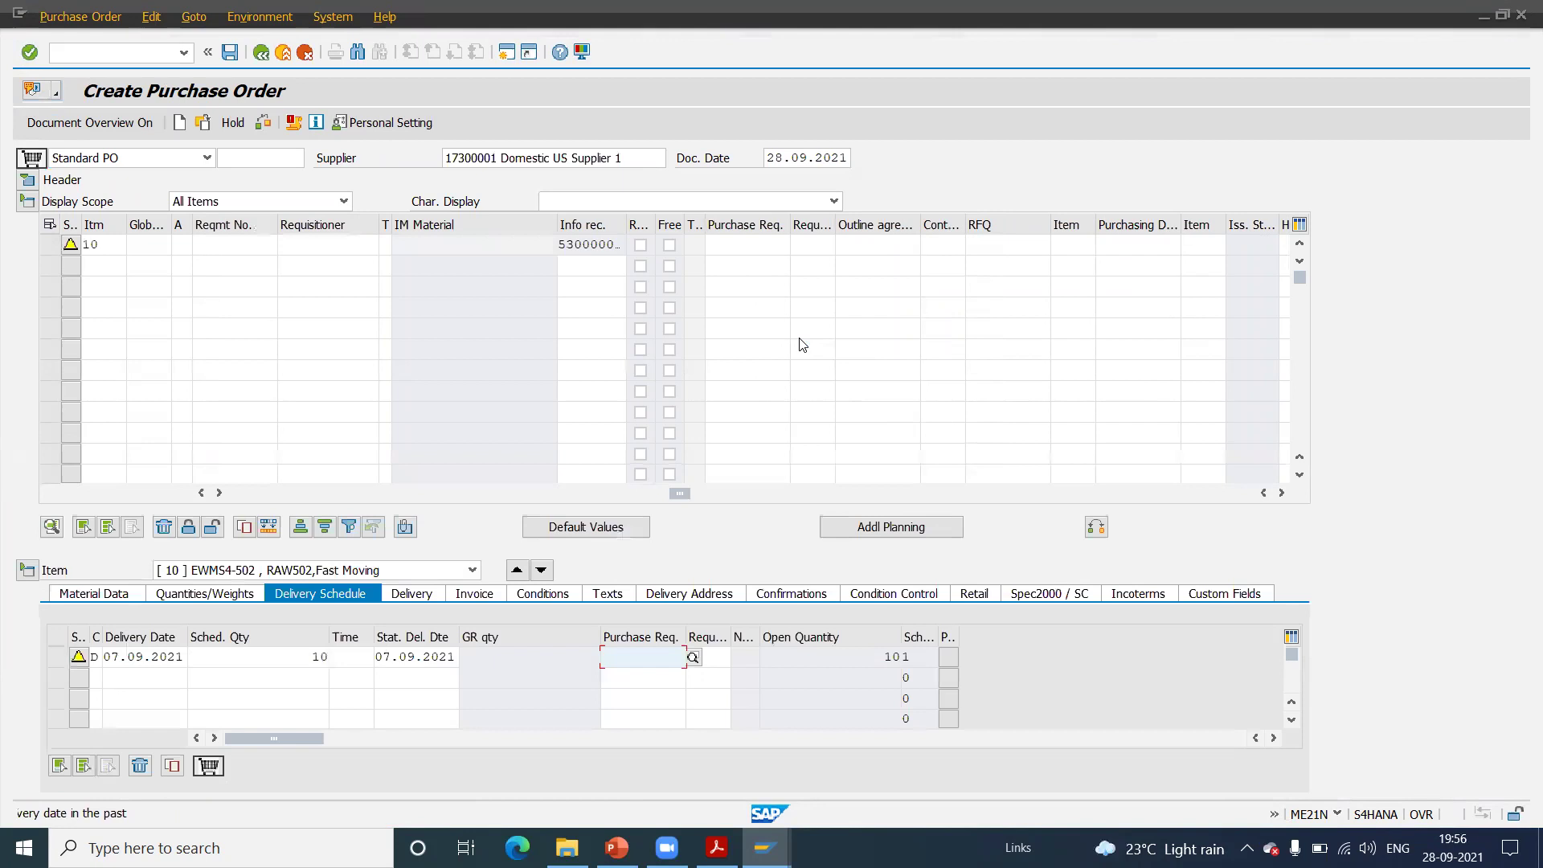
left_click_drag(679, 494, 240, 494)
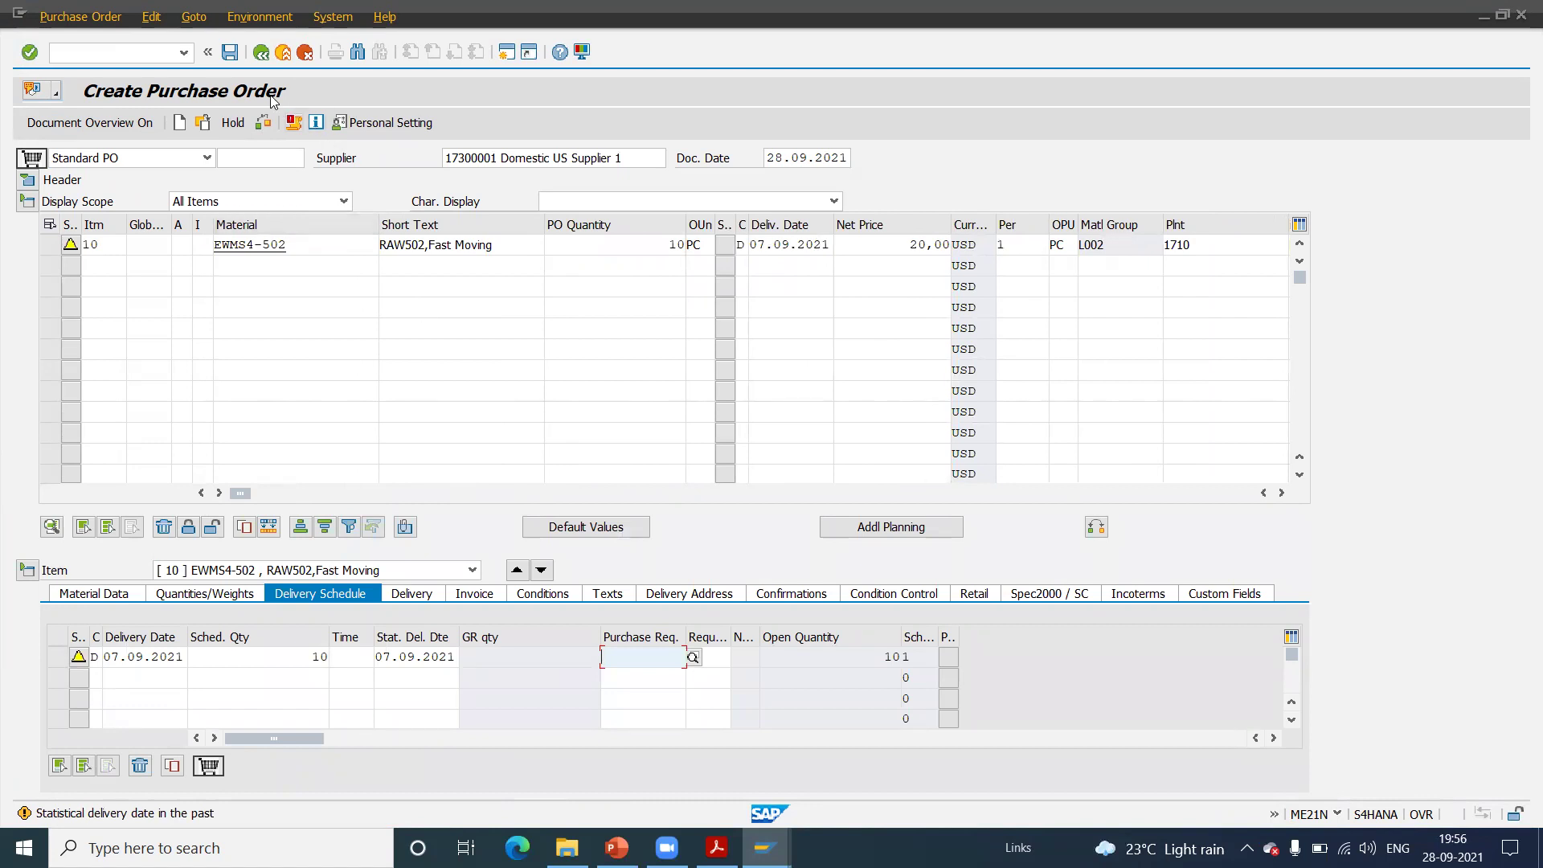
left_click(230, 53)
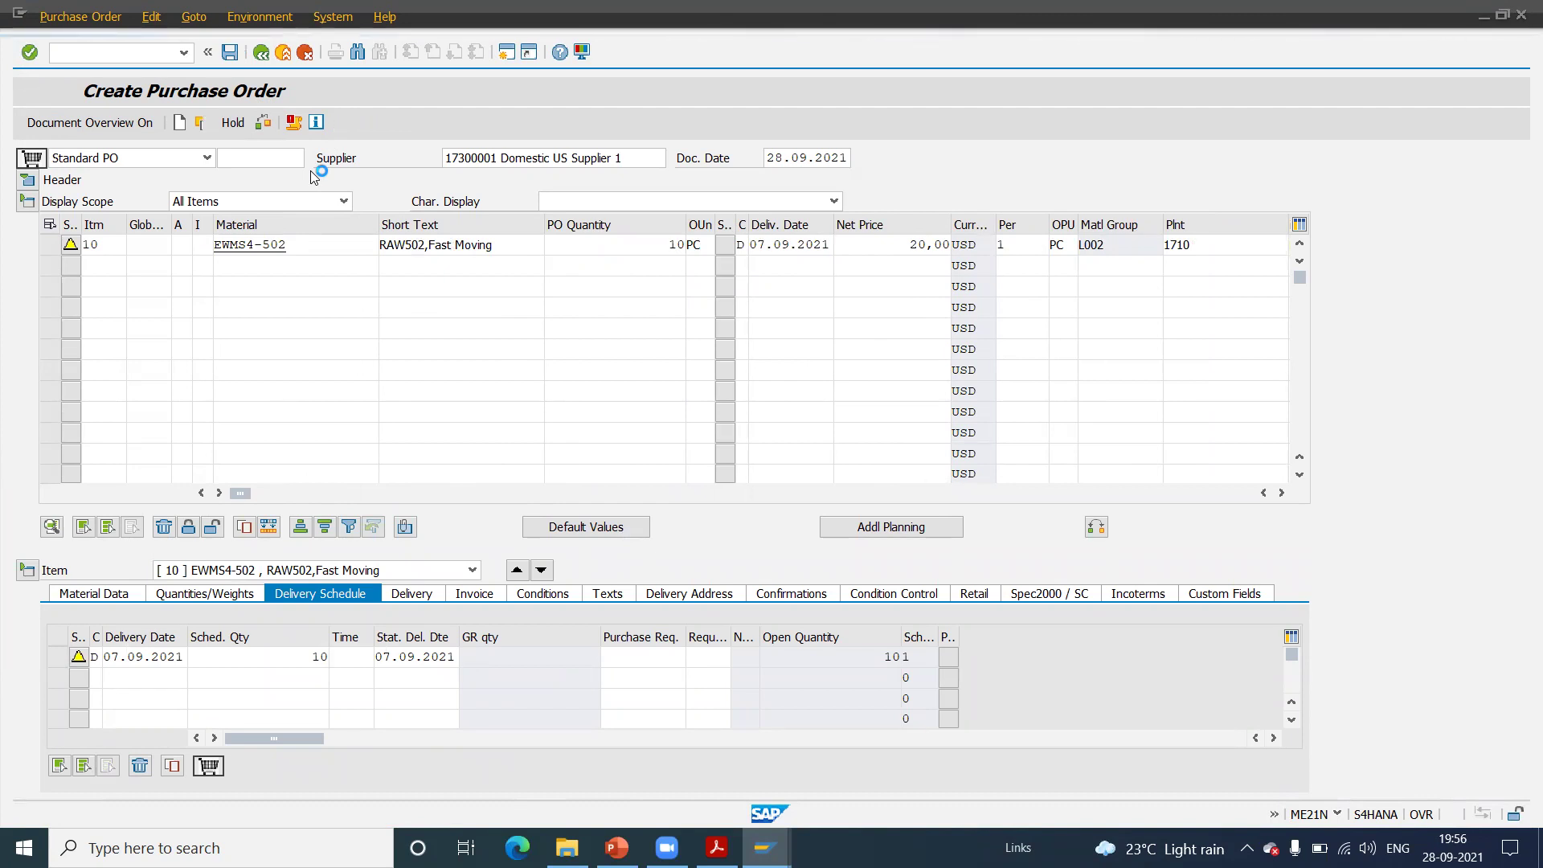
- Create an inbound delivery in transaction VL31N for the new purchase order, check its stock placement data and save it
left_click(151, 53)
type("/nv")
type("a01")
key("Return")
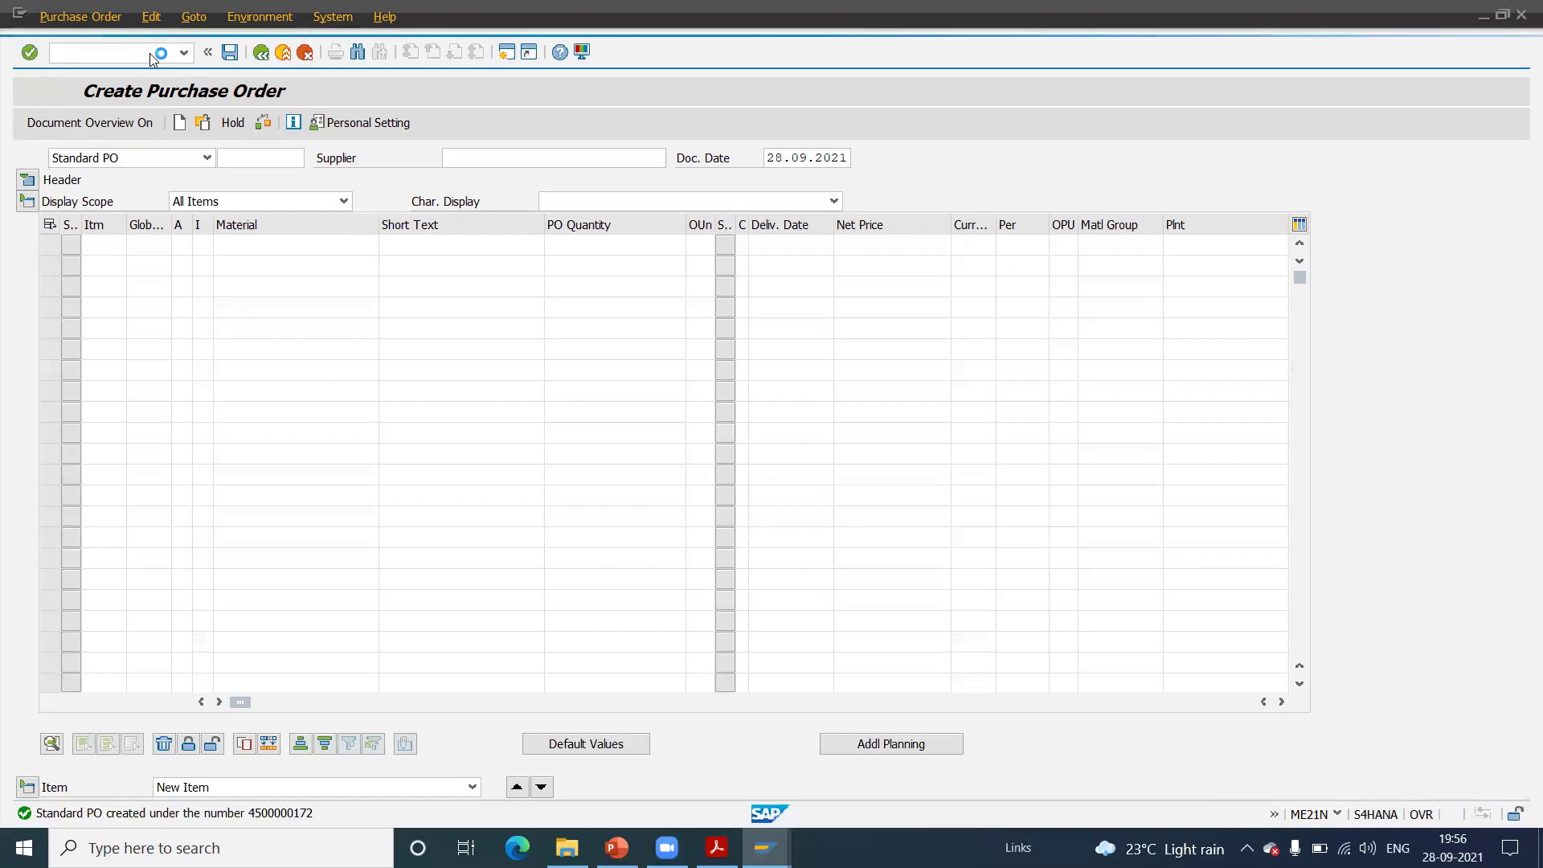
key("Return")
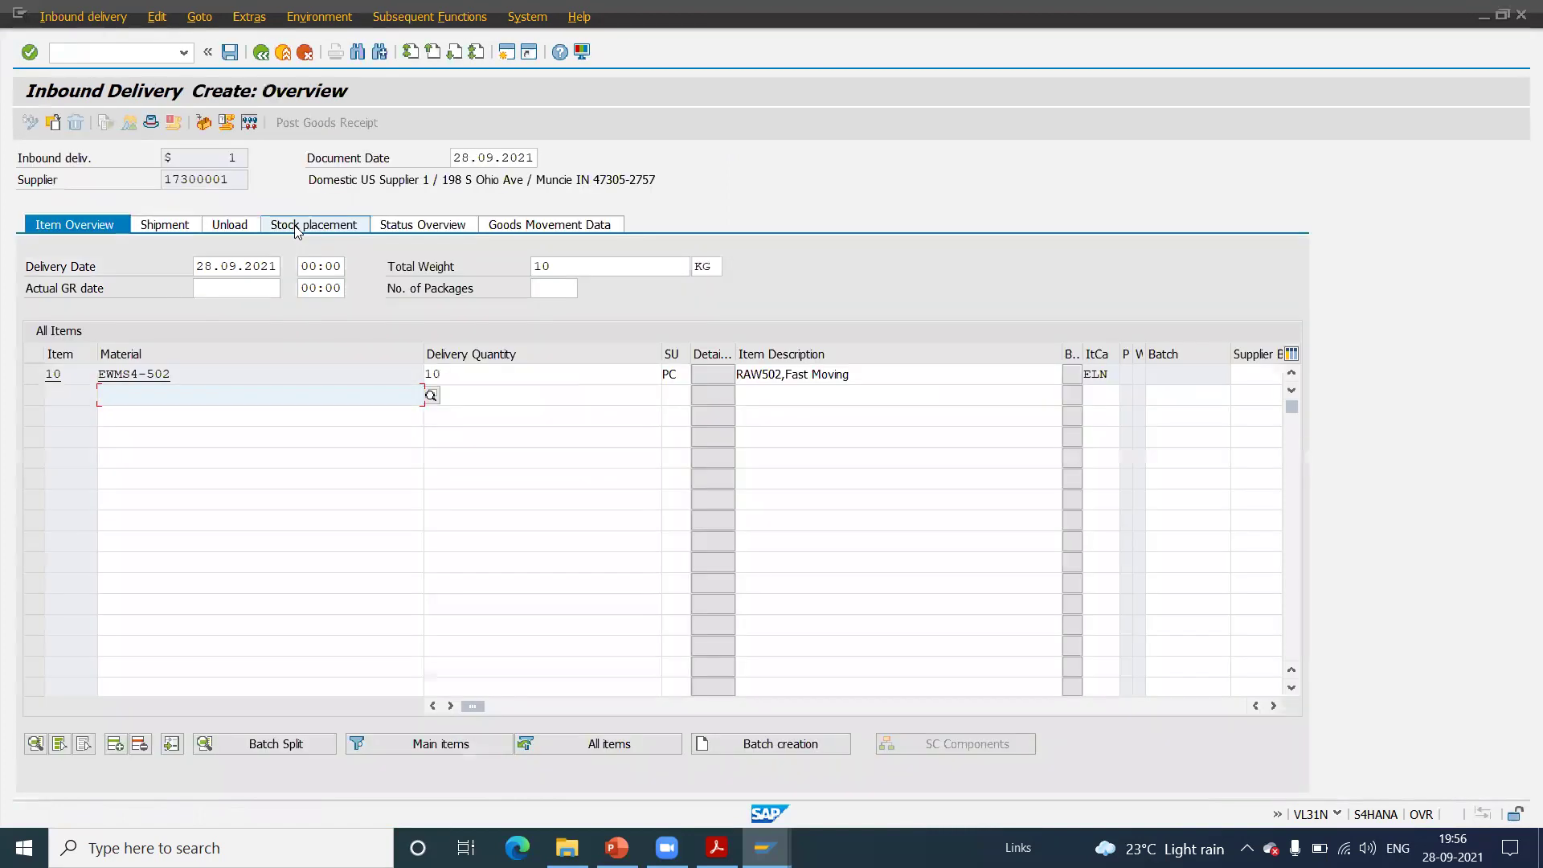
left_click(297, 230)
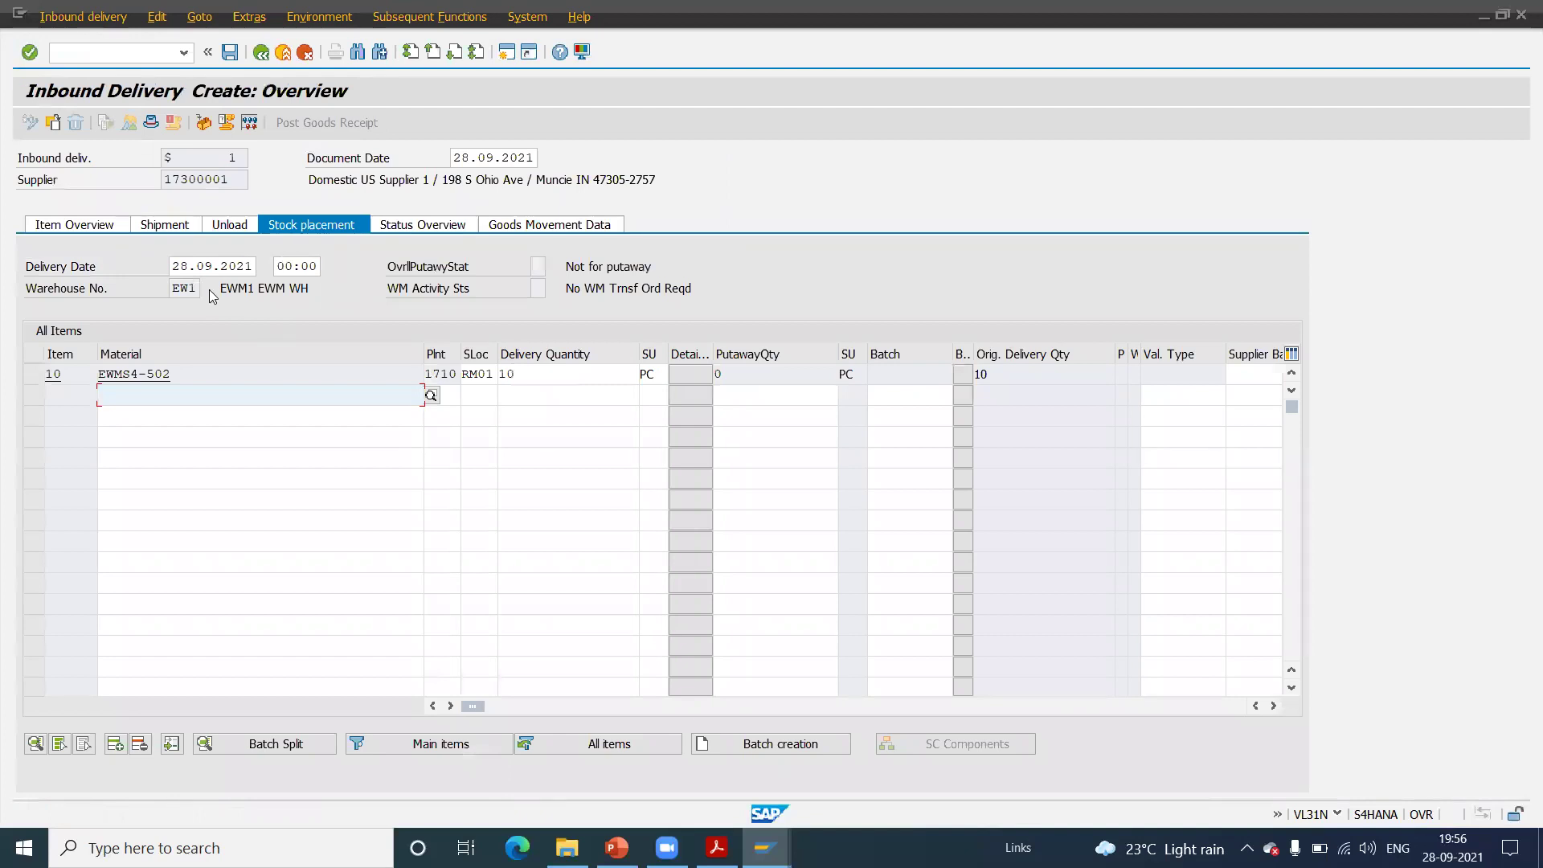
left_click(231, 53)
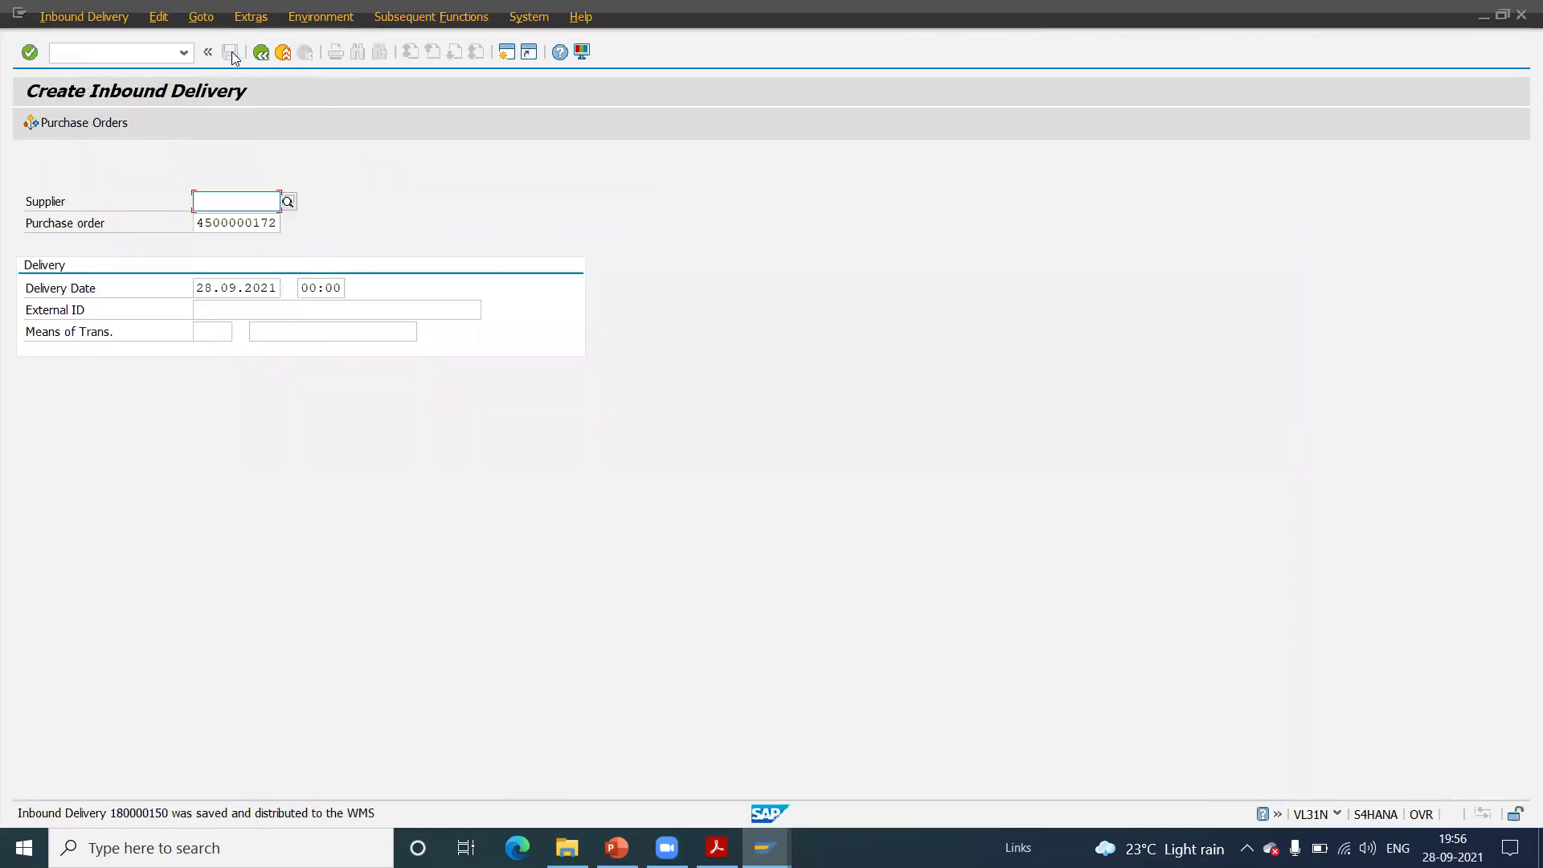
- Go to transaction VL33N for displaying the saved inbound delivery
left_click(135, 54)
type("/nvl33n")
key("Return")
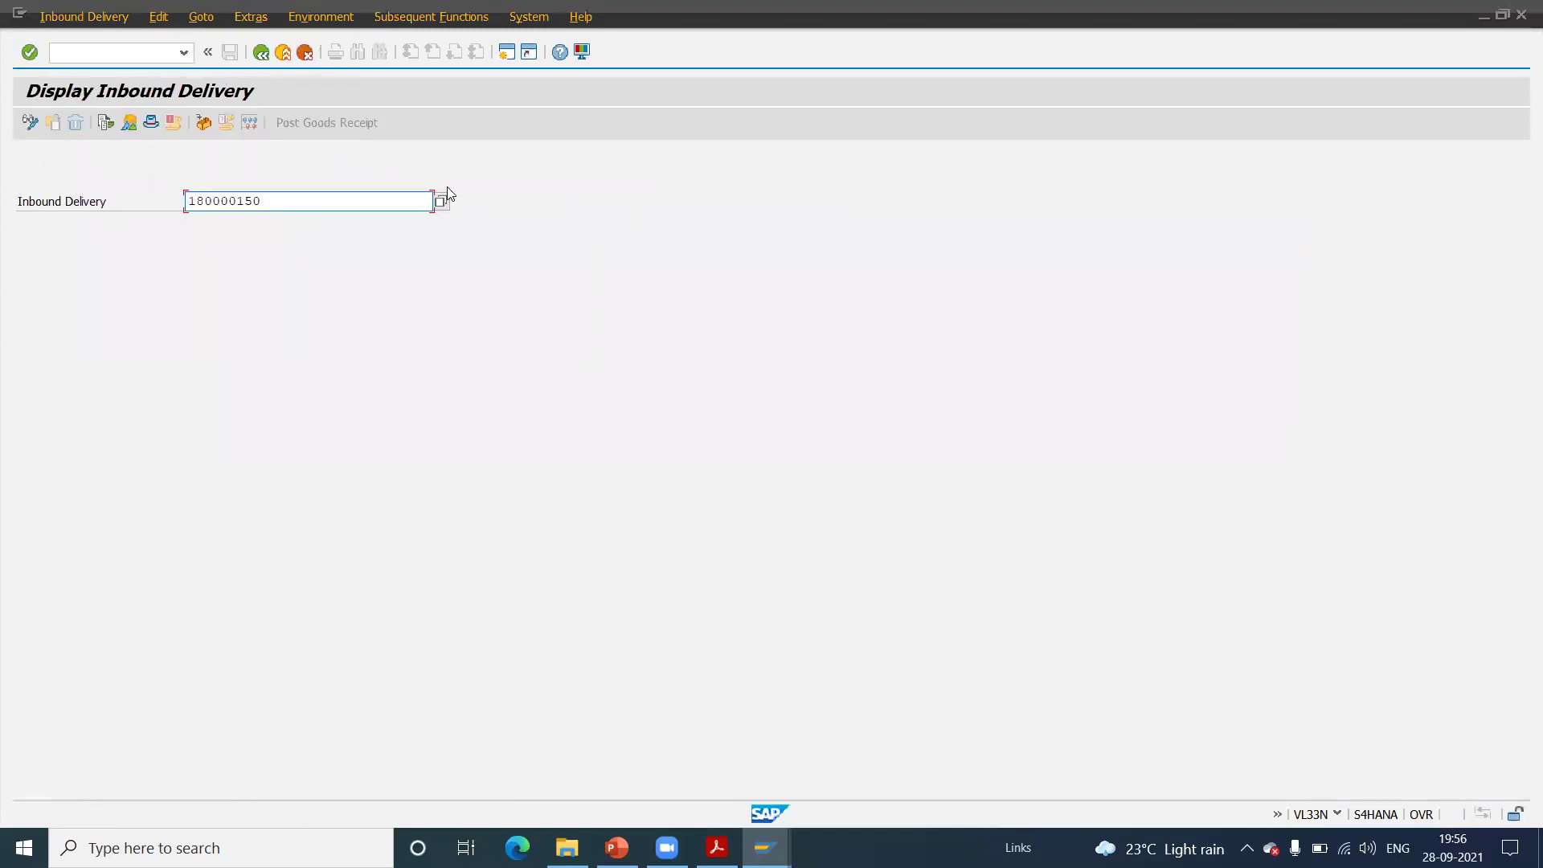
- Open a second session and start transaction /SCWM/PRDI for maintaining inbound deliveries
left_click(508, 52)
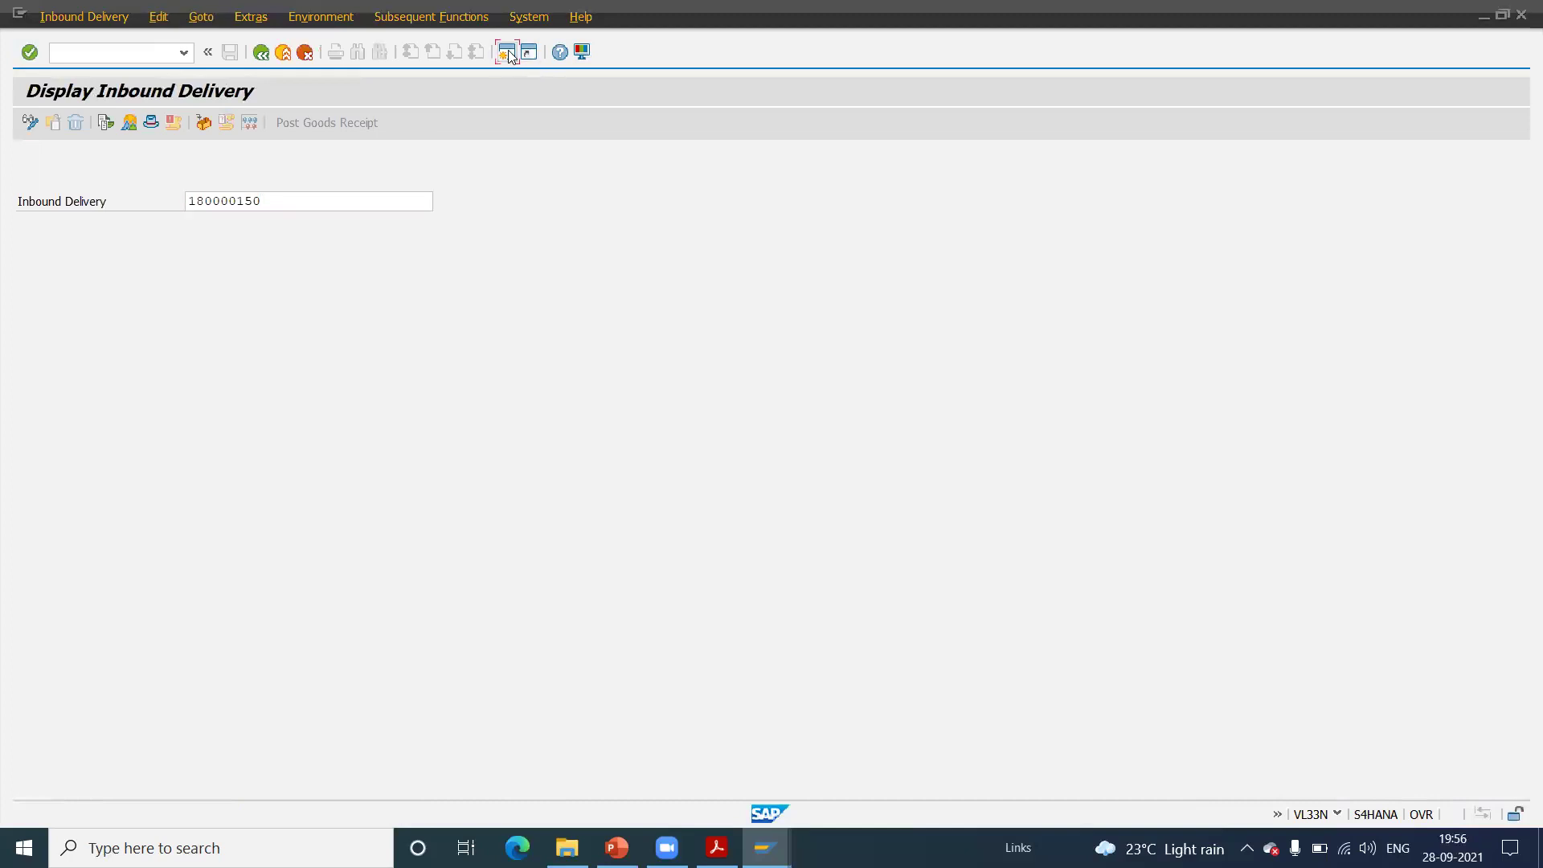
type("/n/scwm/pr")
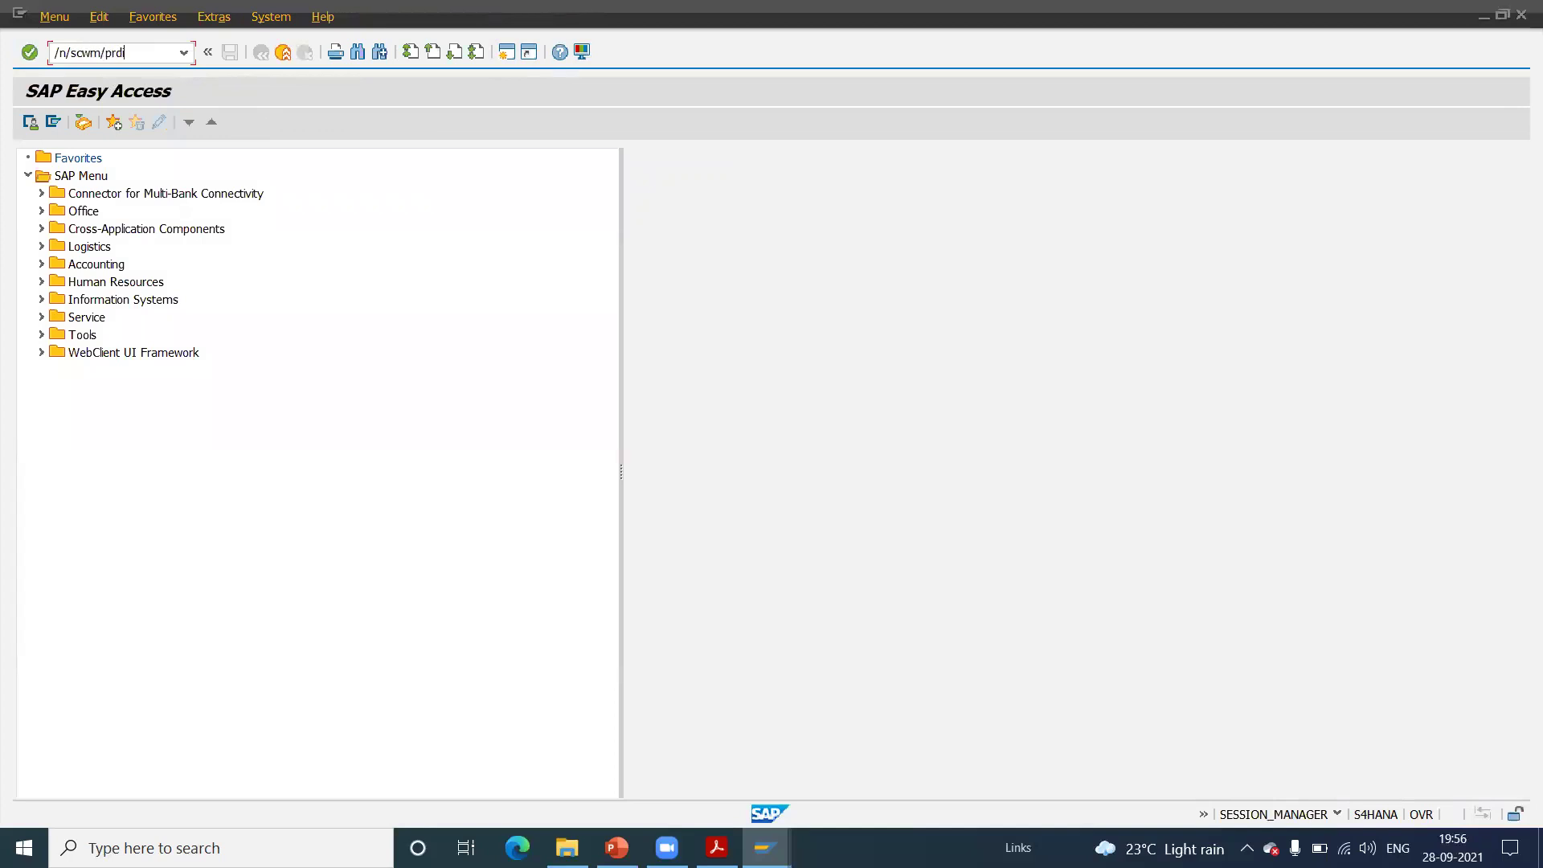
type("di")
key("Return")
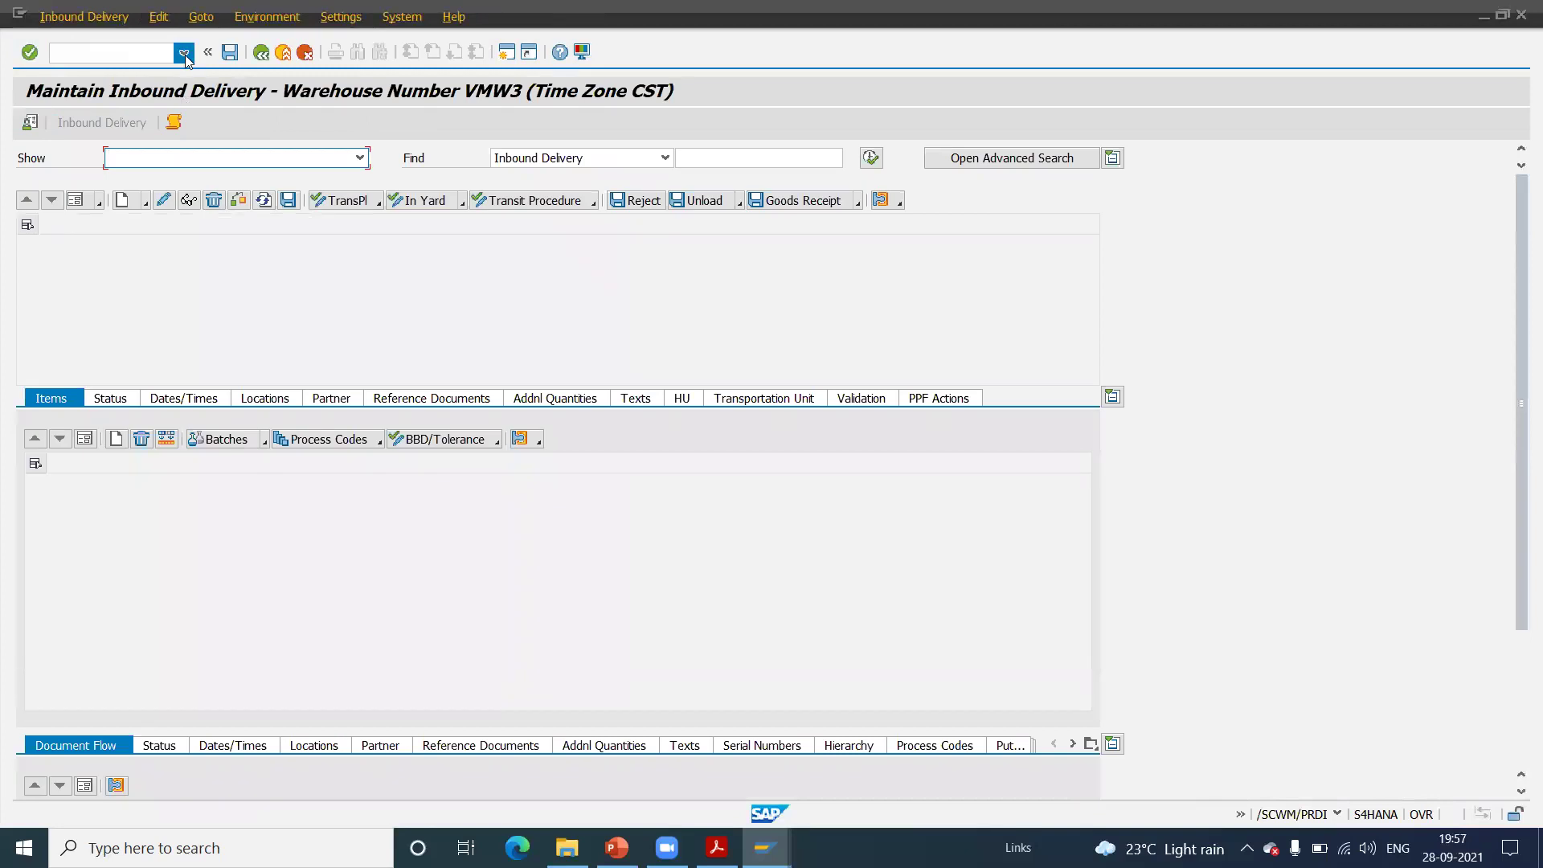
left_click(184, 53)
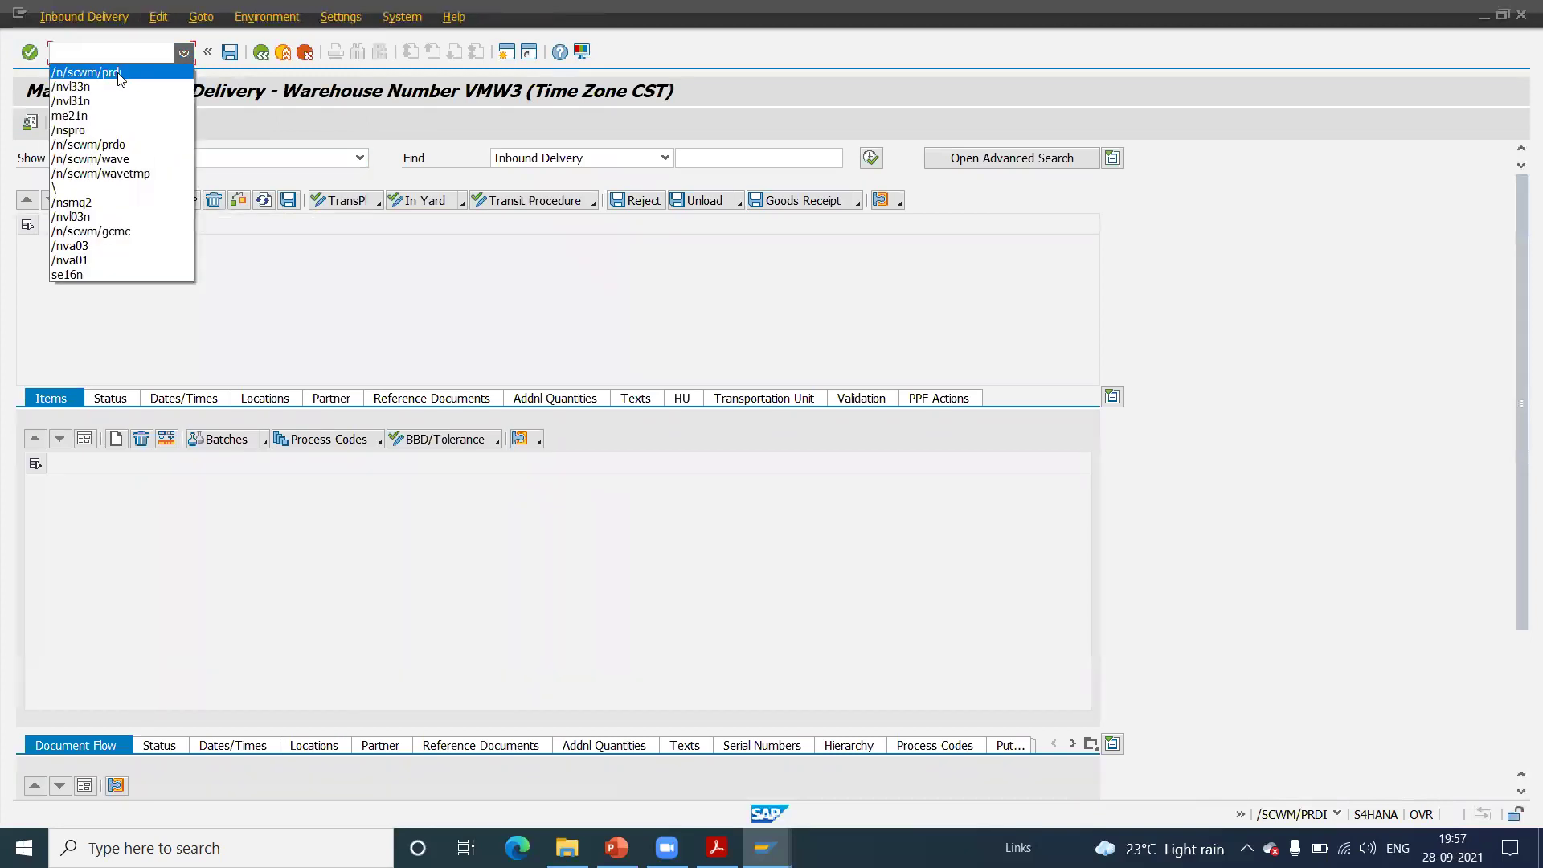
left_click(362, 103)
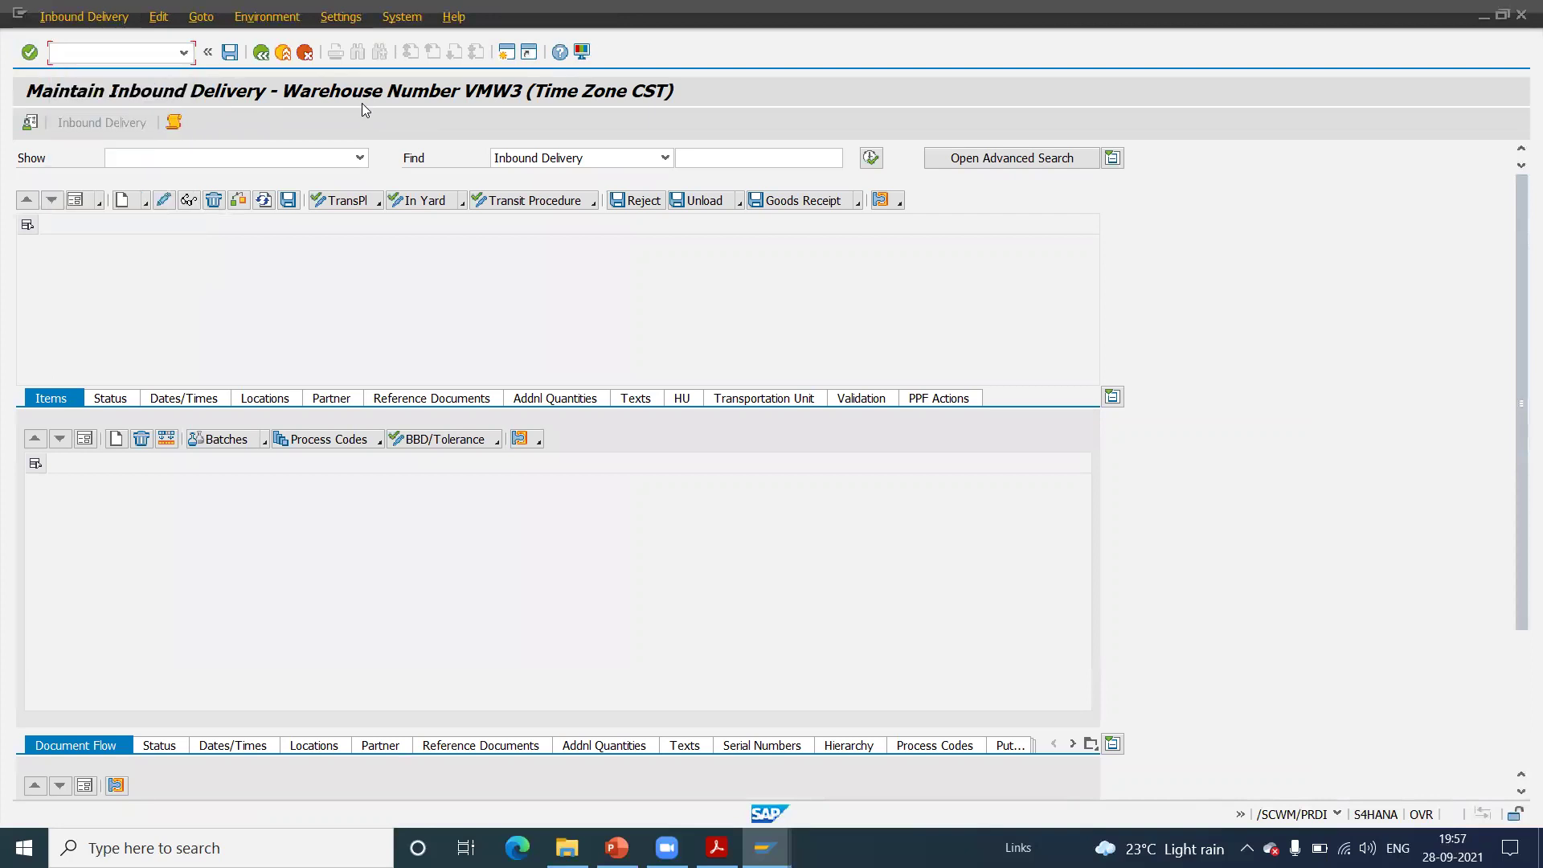
- Set the default warehouse number for inbound delivery maintenance to EWM1
left_click(30, 123)
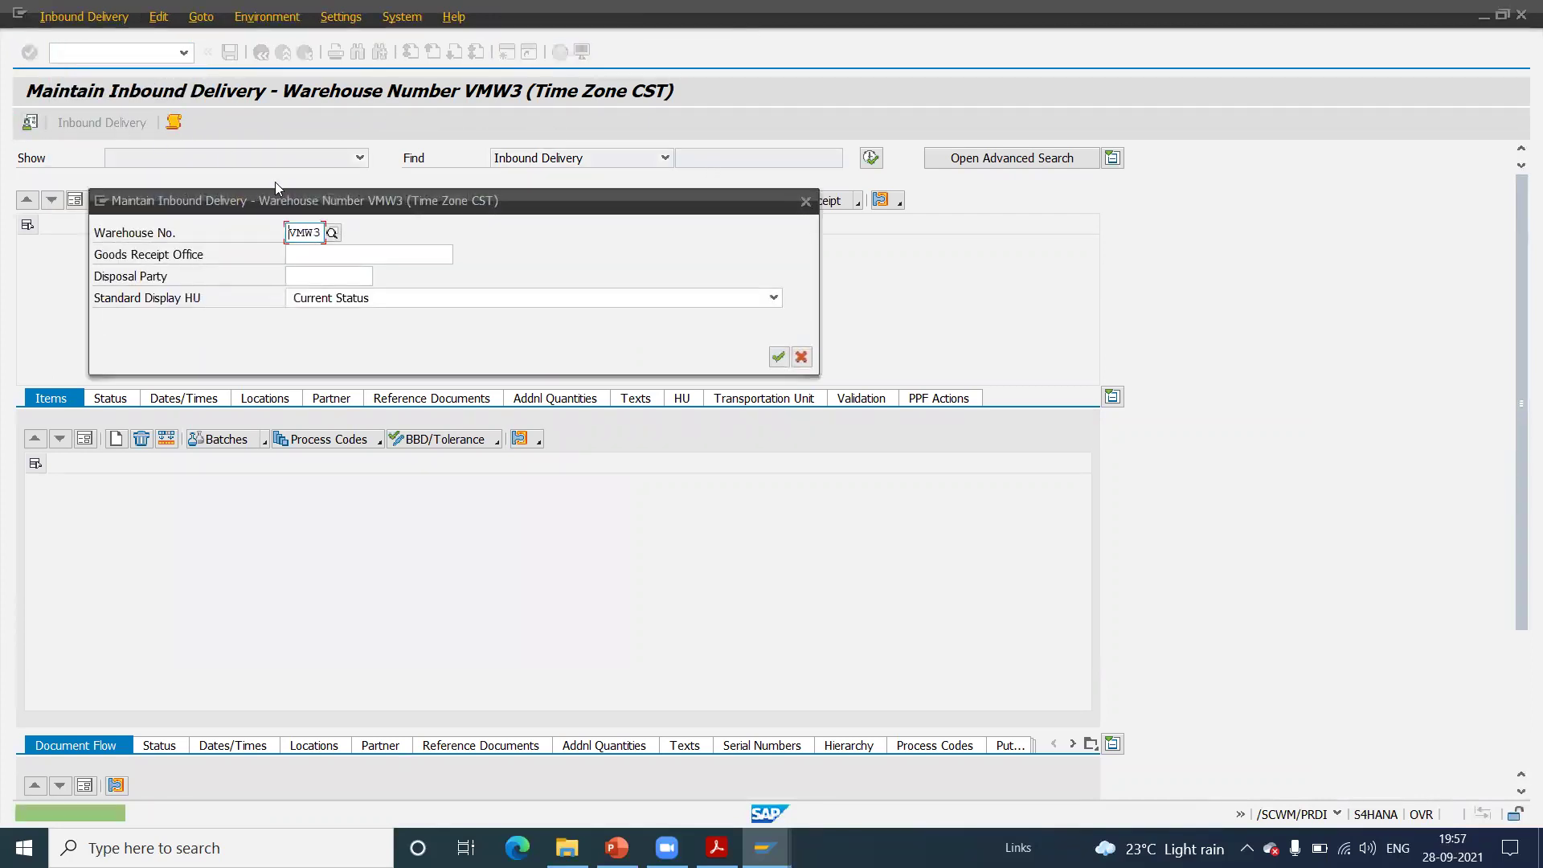
type("ewm1")
key("Tab")
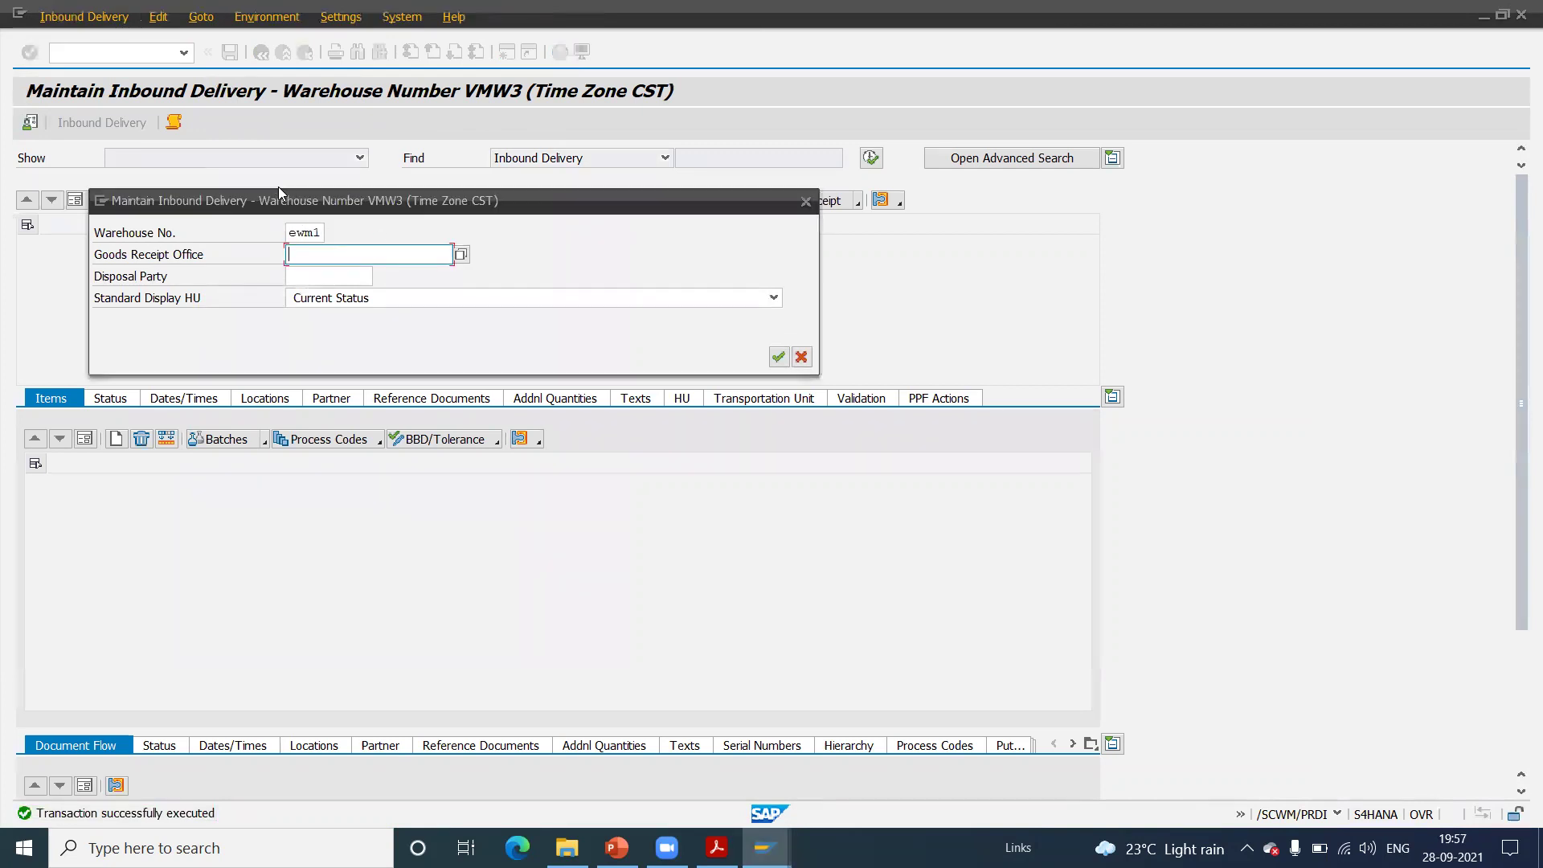
left_click(778, 356)
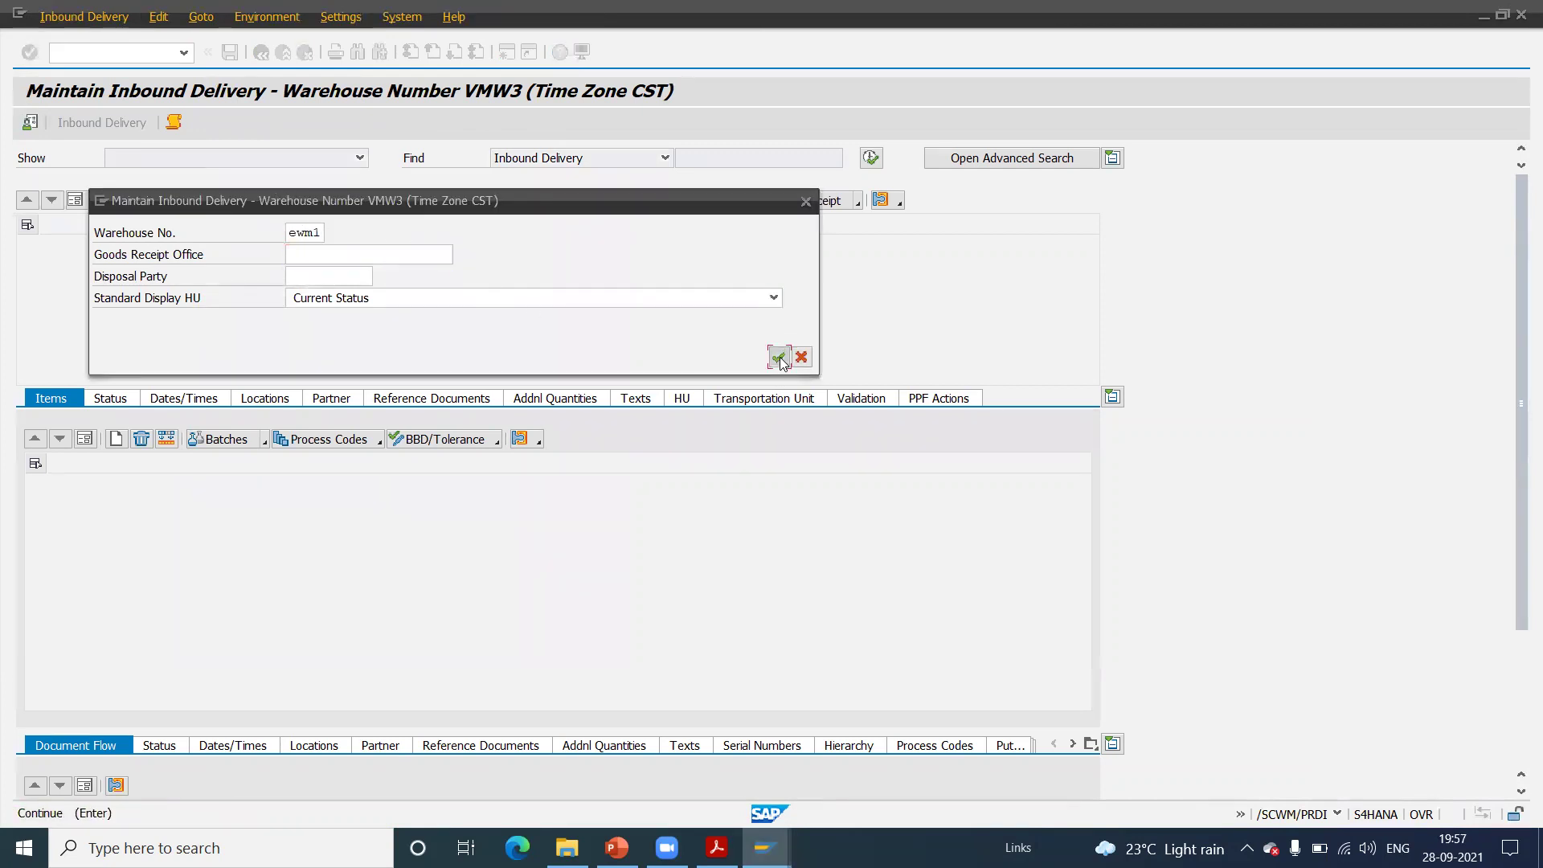
- Find inbound delivery 180000150 and examine its item's product and movement data in the detail form
left_click(715, 160)
type("180000150")
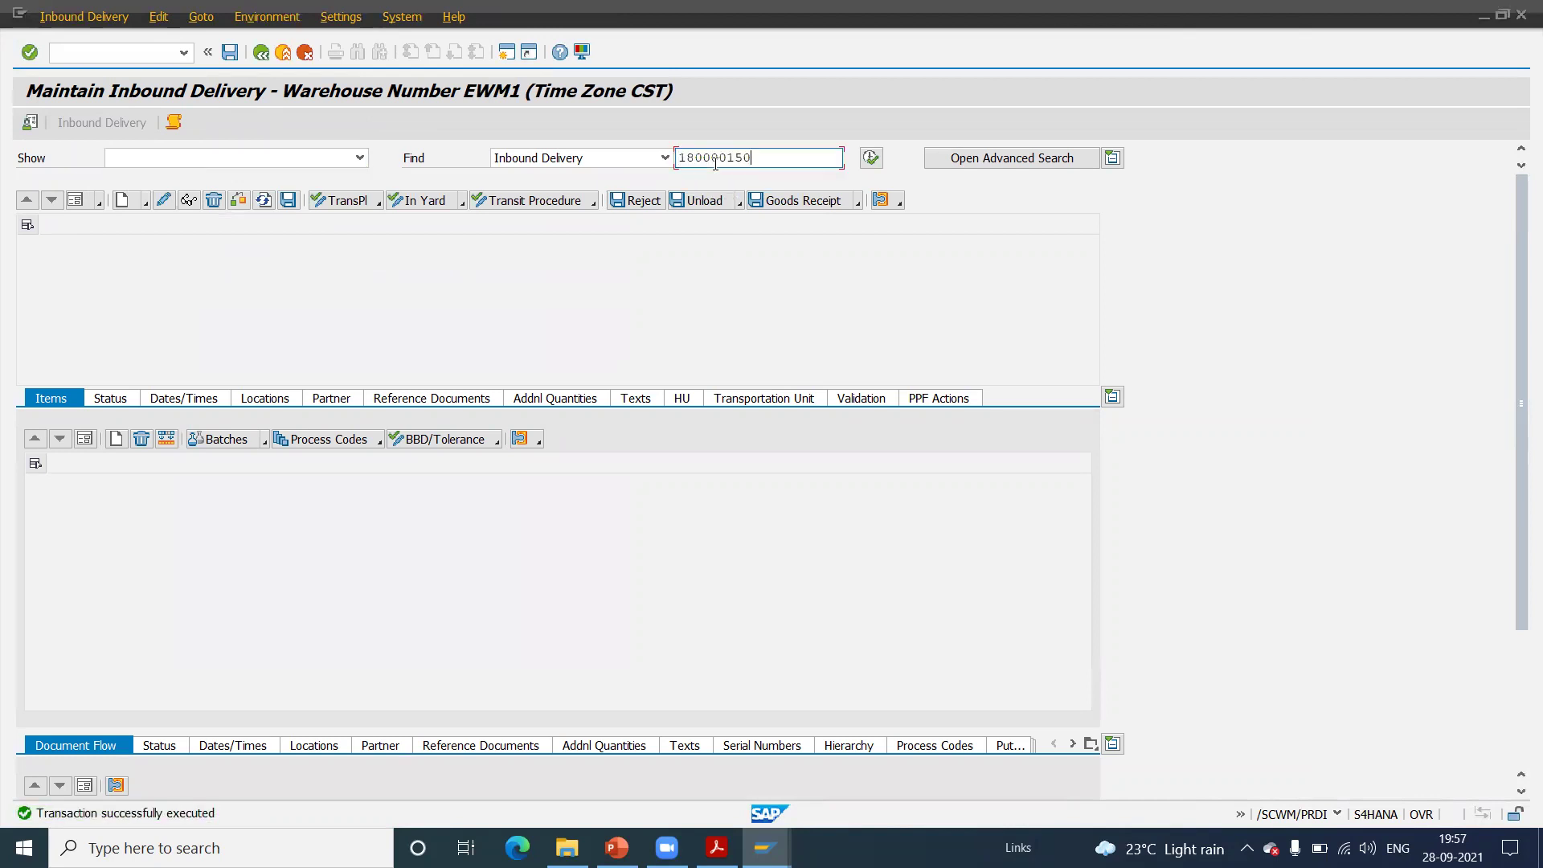
left_click(875, 158)
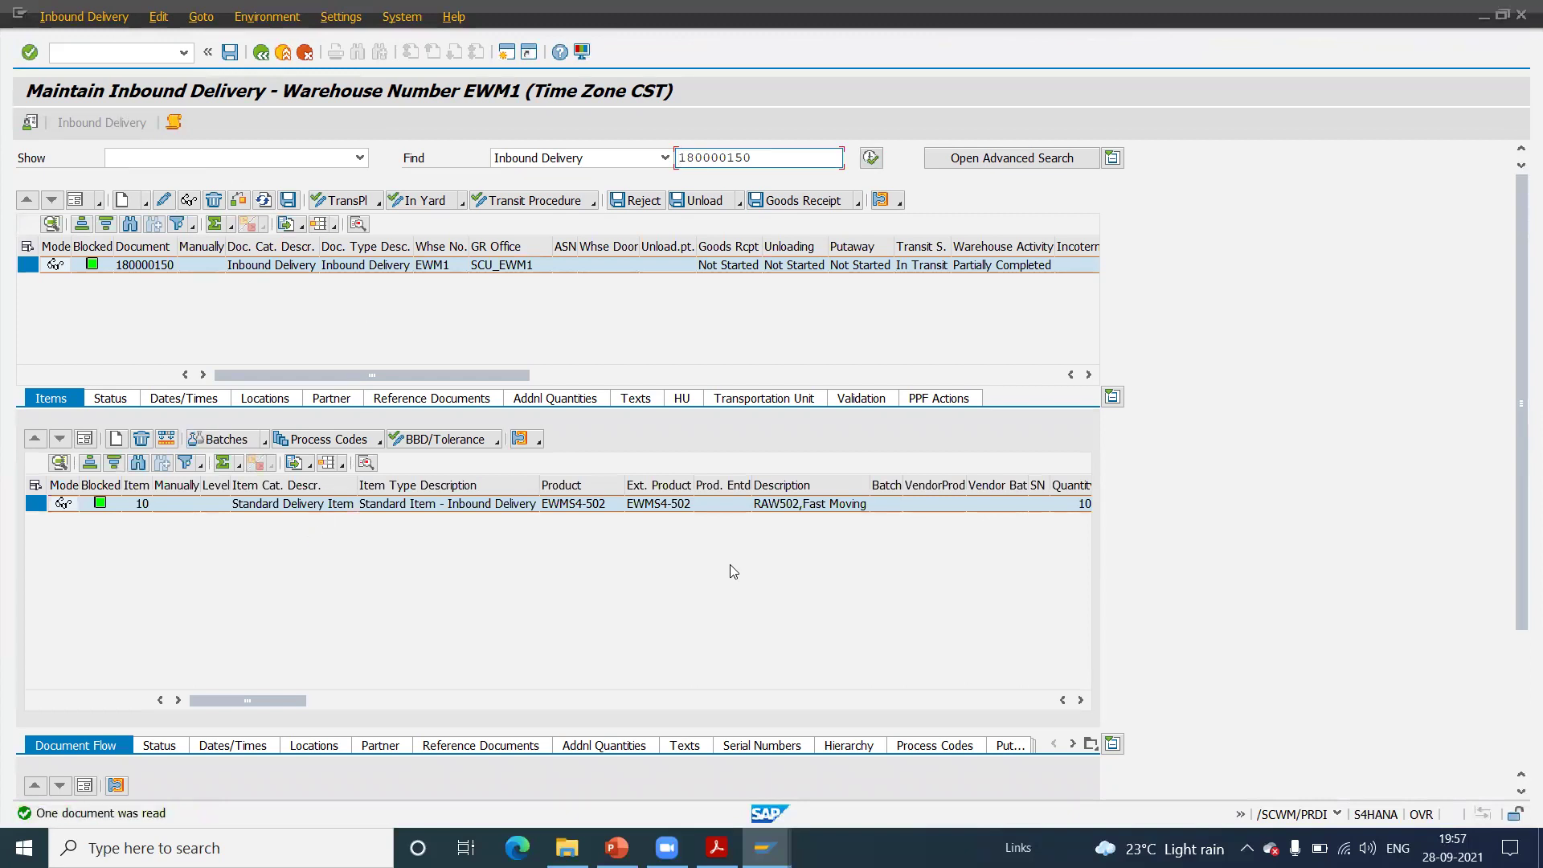
left_click(84, 439)
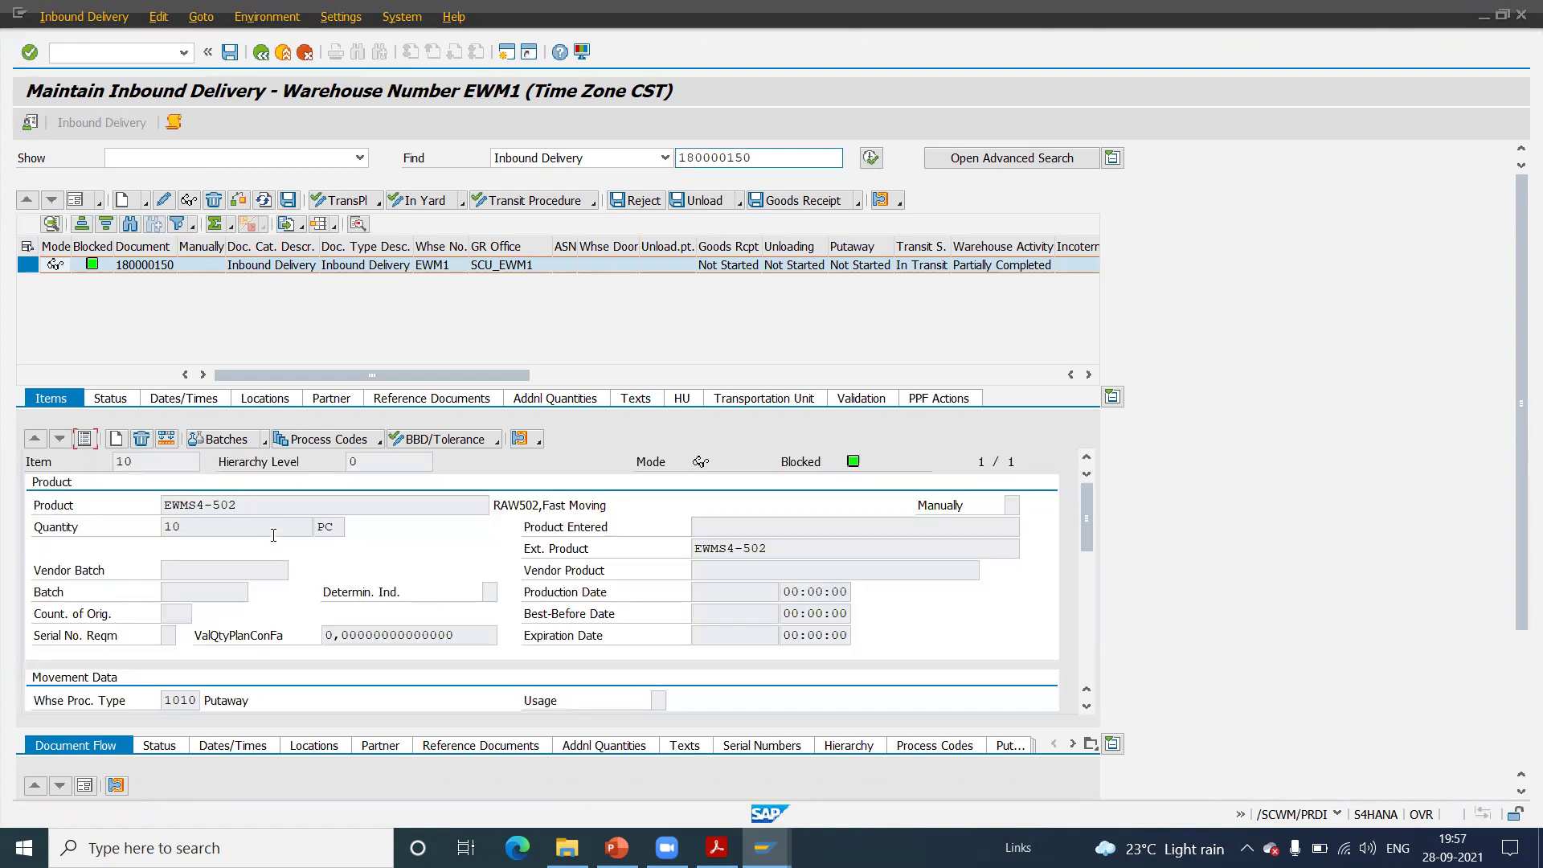
left_click_drag(1087, 507, 1087, 532)
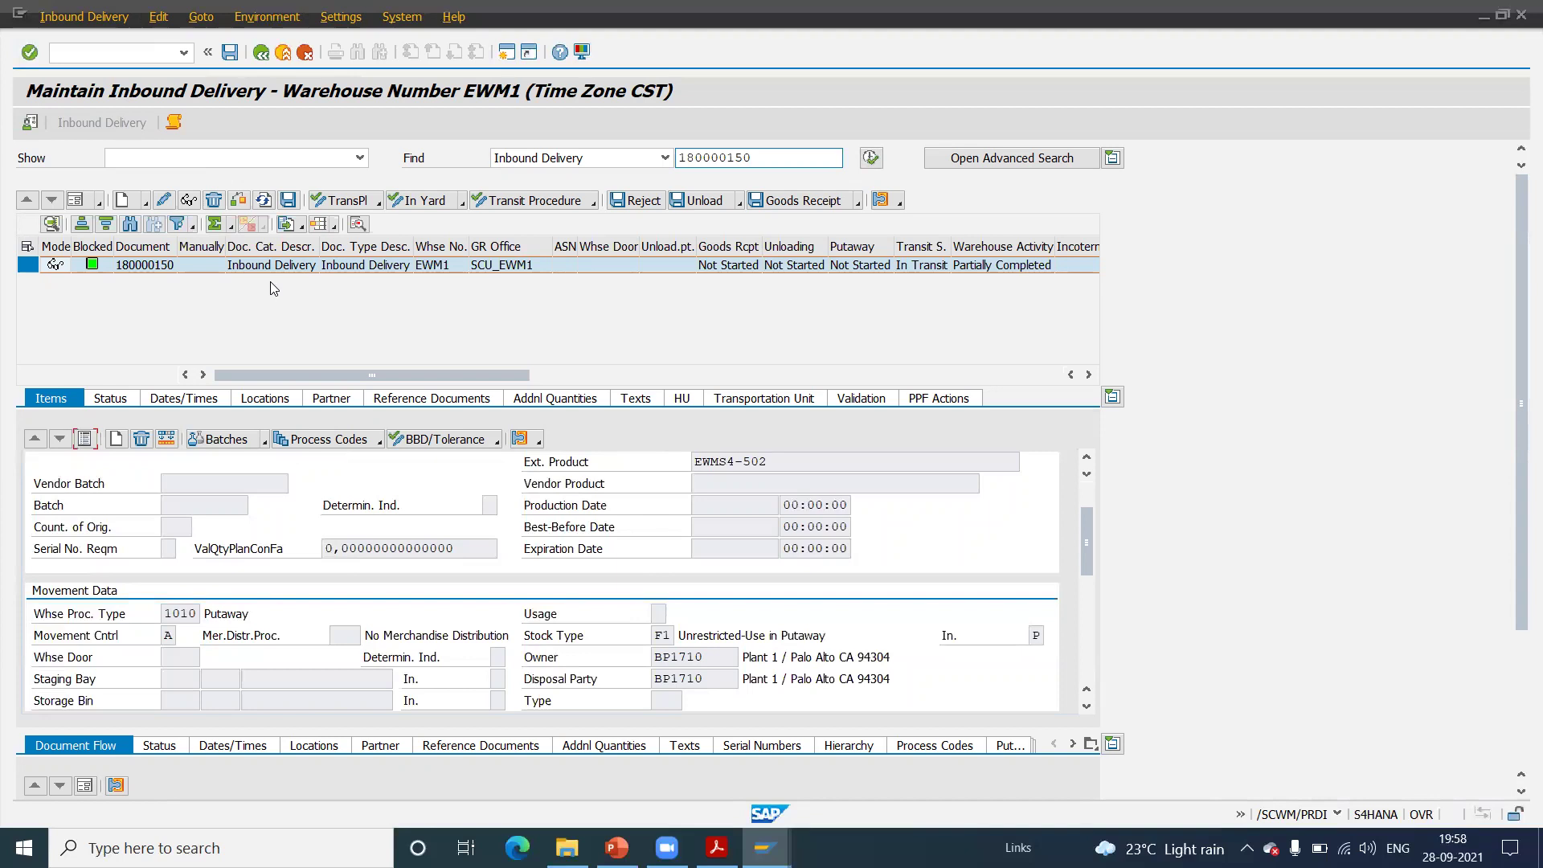
- Look over the inbound delivery's follow-on functions and display its PPF actions
left_click(94, 19)
mouse_move(117, 64)
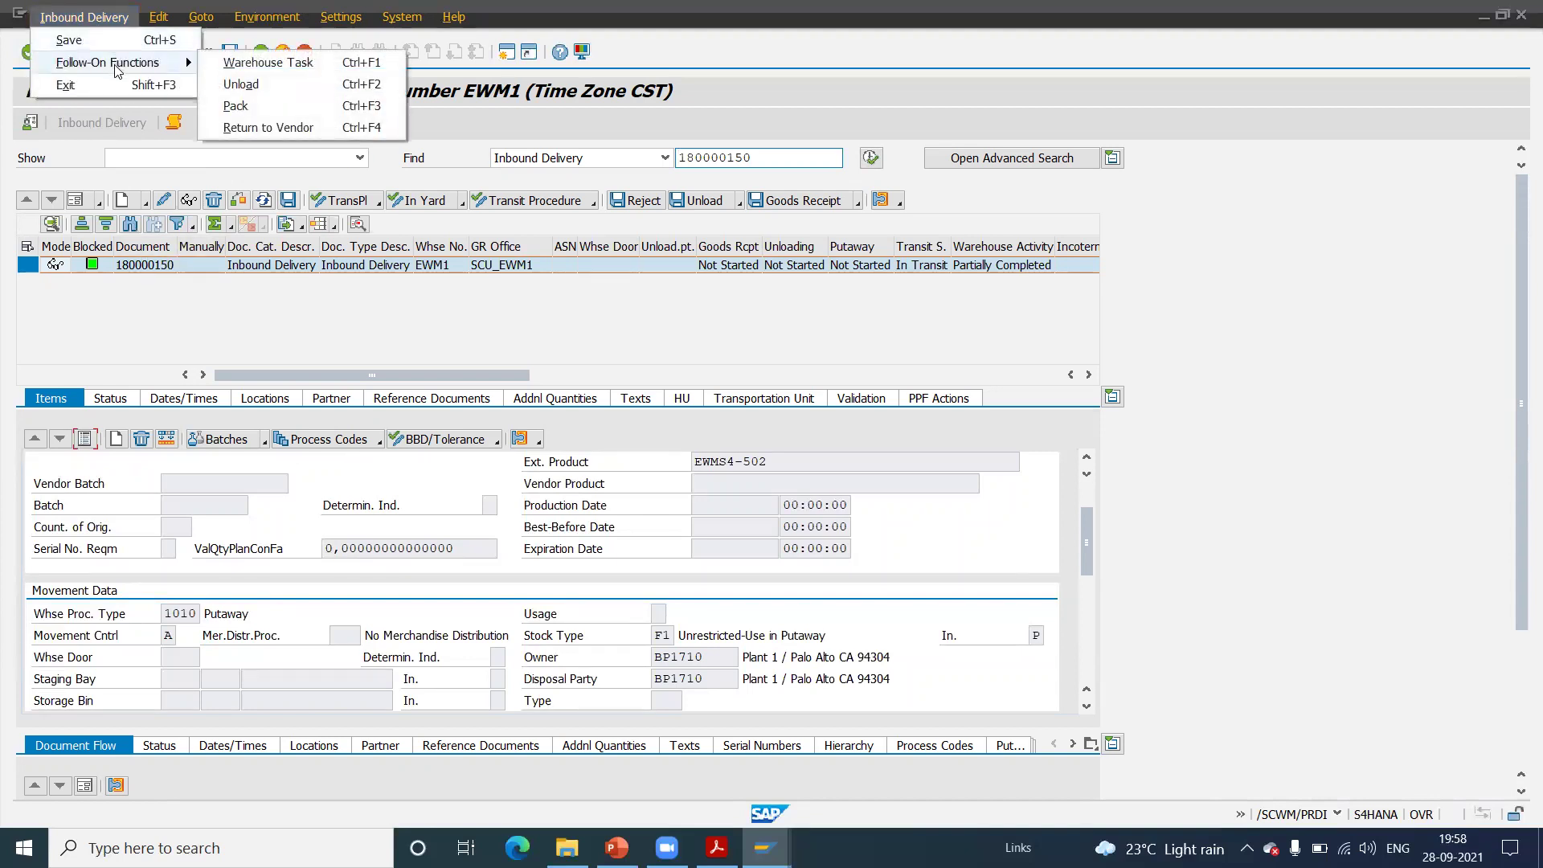
left_click(774, 311)
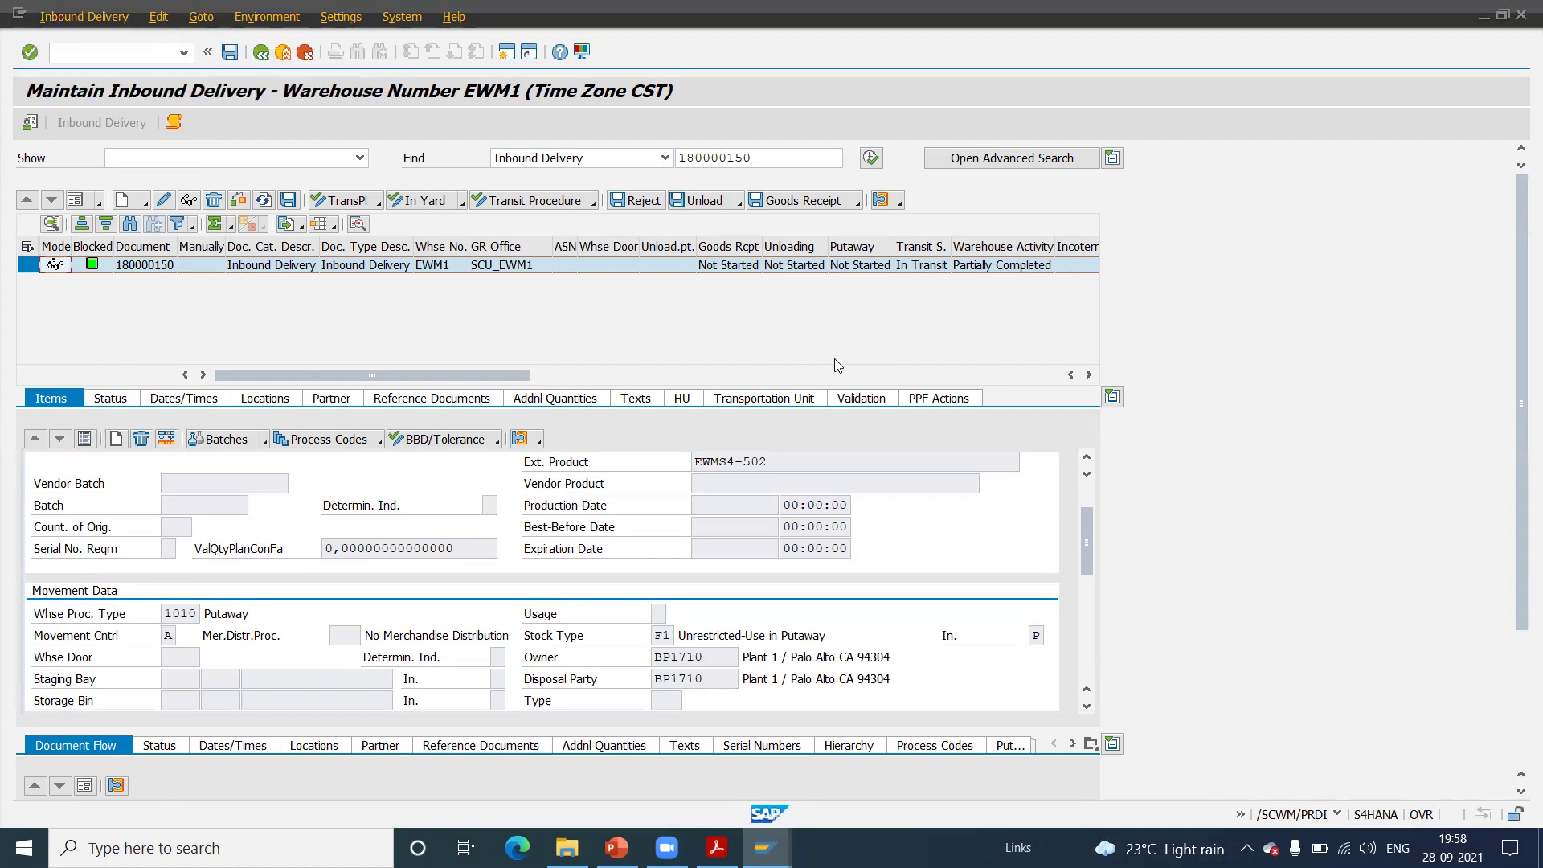
left_click(929, 399)
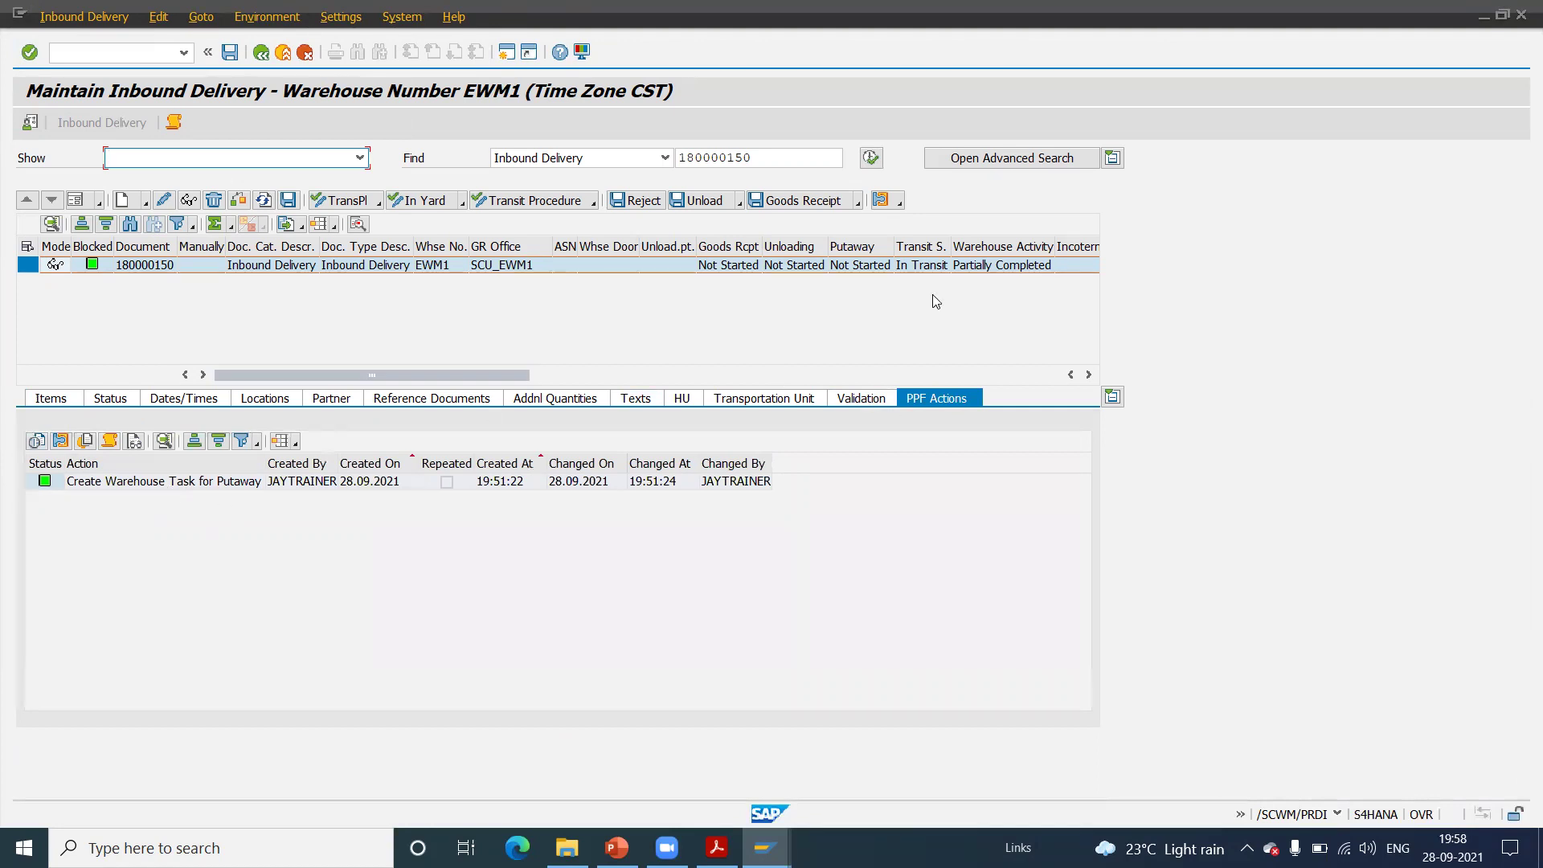
- Display the delivery's warehouse task in form view and examine its product, source target quantity, bins and source HU
left_click(882, 200)
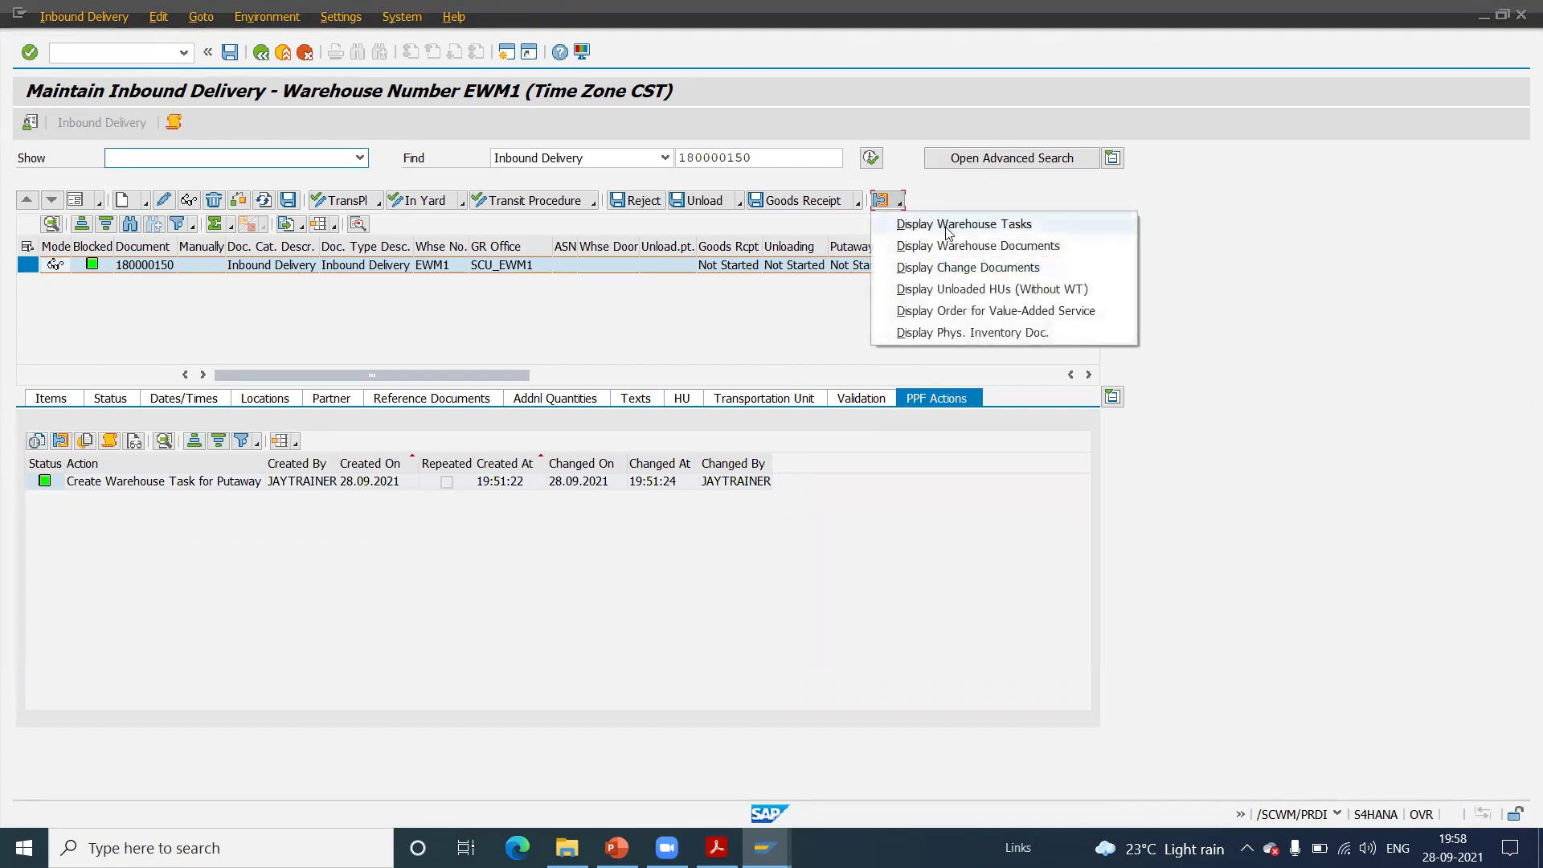
left_click(942, 224)
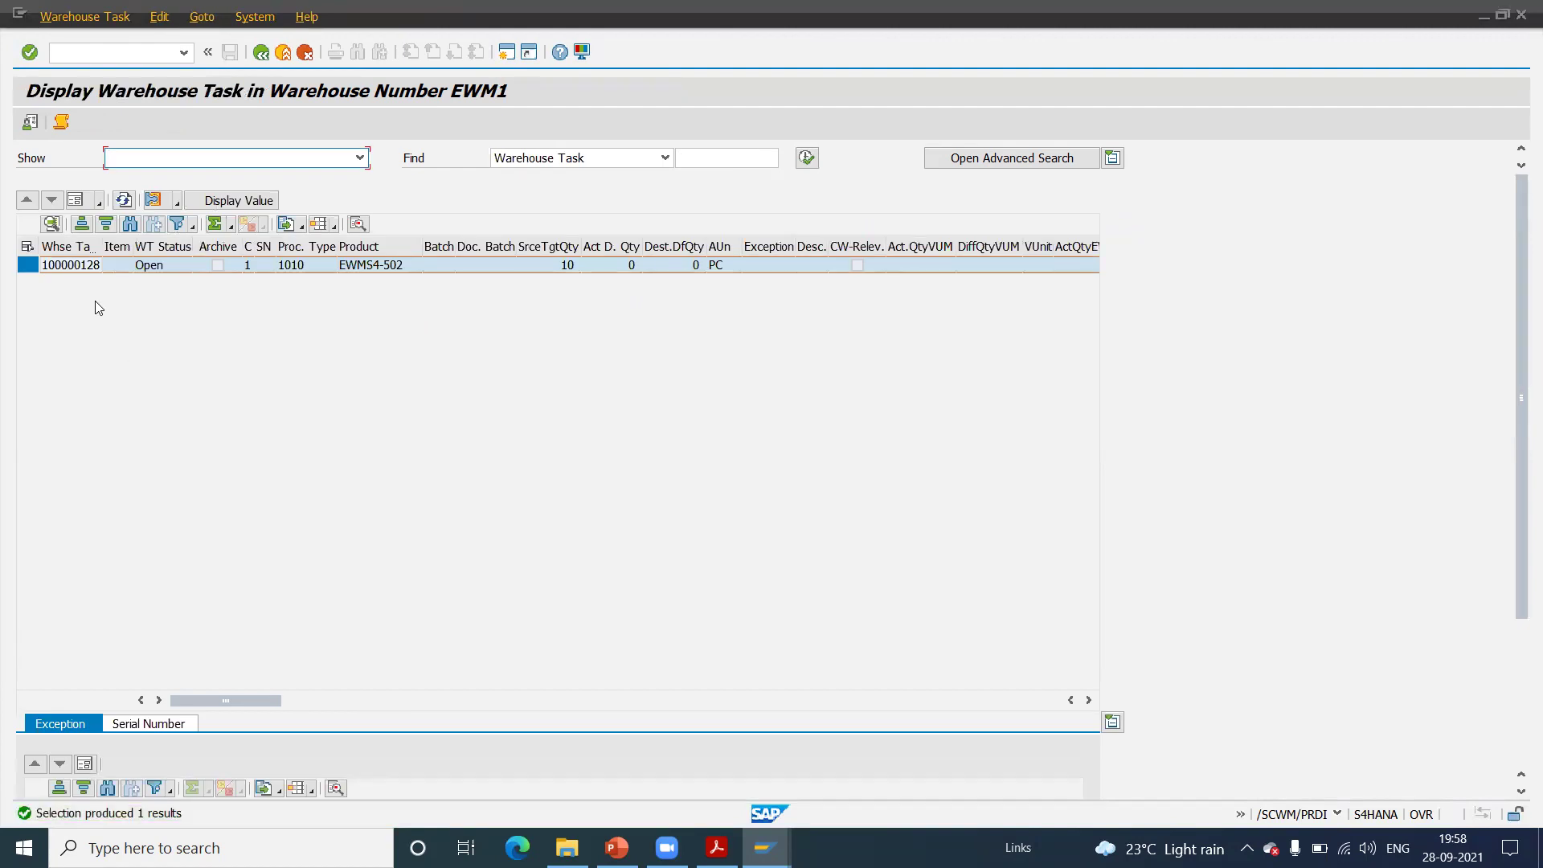
left_click(75, 201)
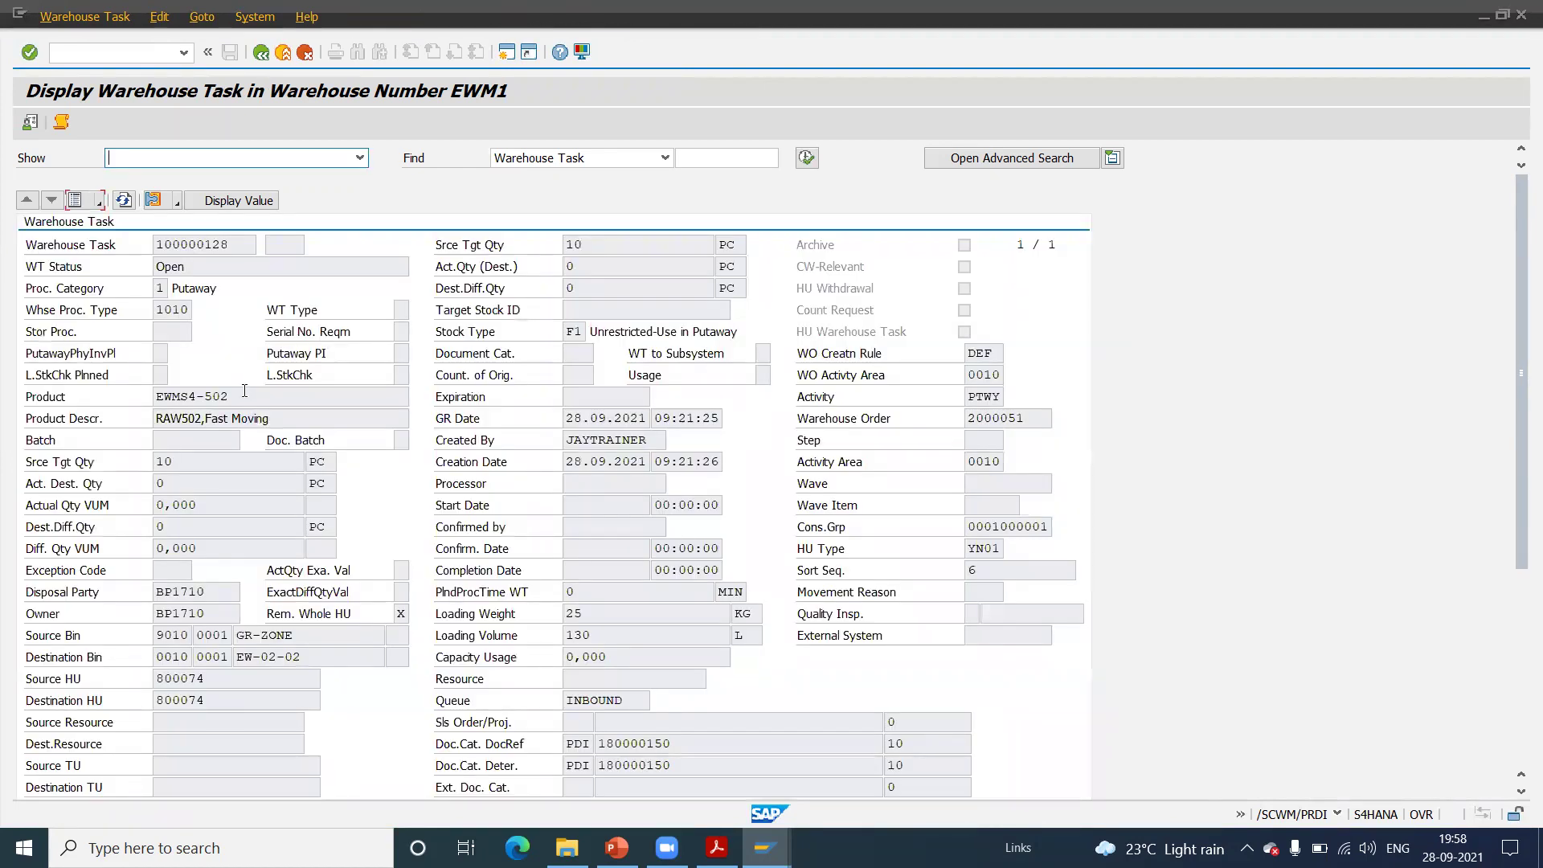
double_click(244, 393)
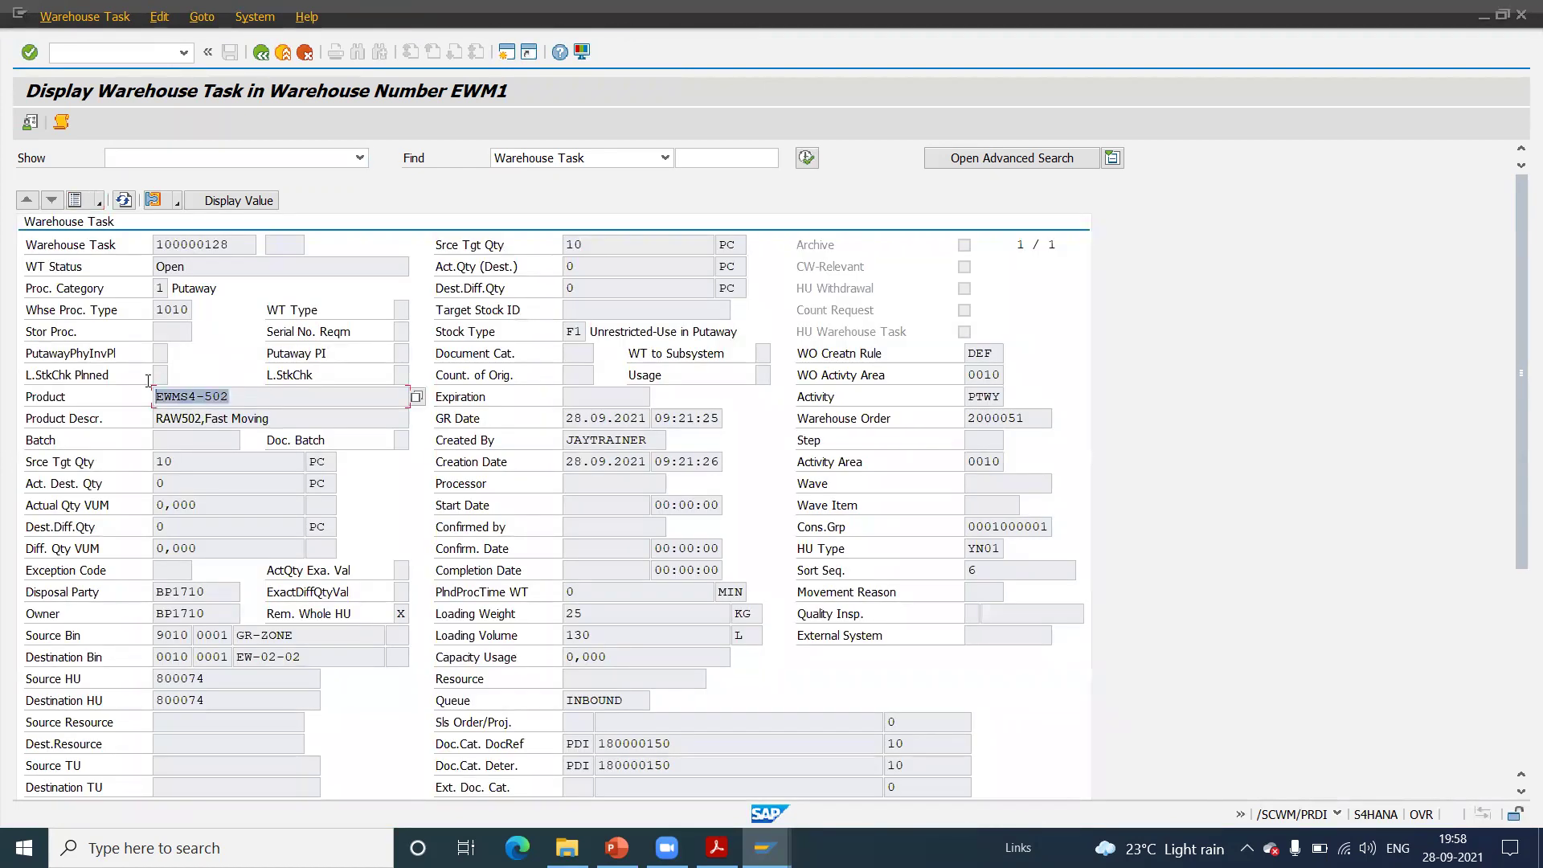
double_click(174, 456)
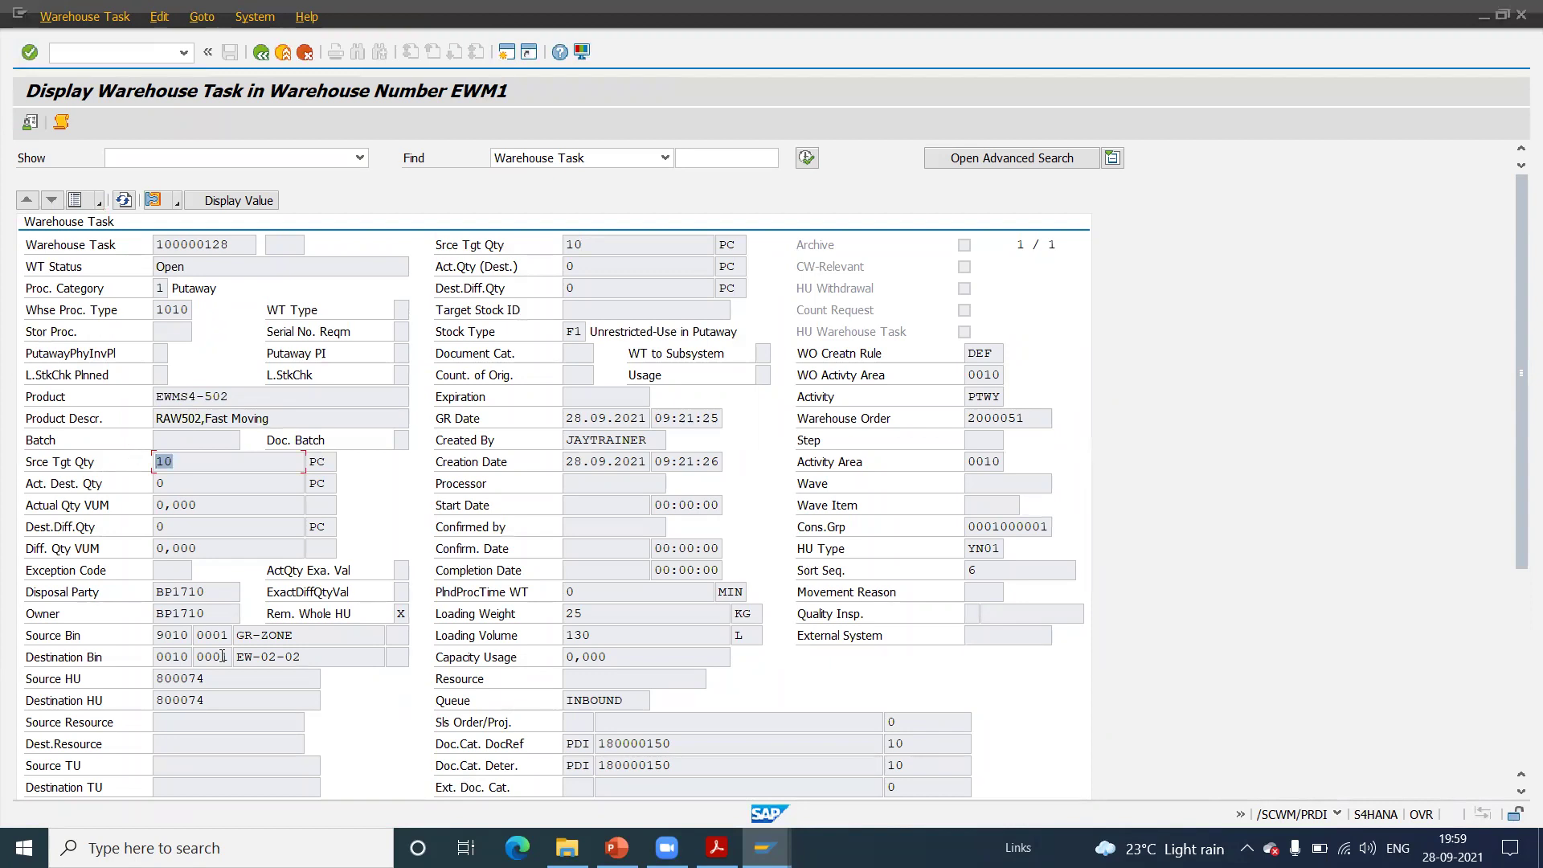
double_click(204, 681)
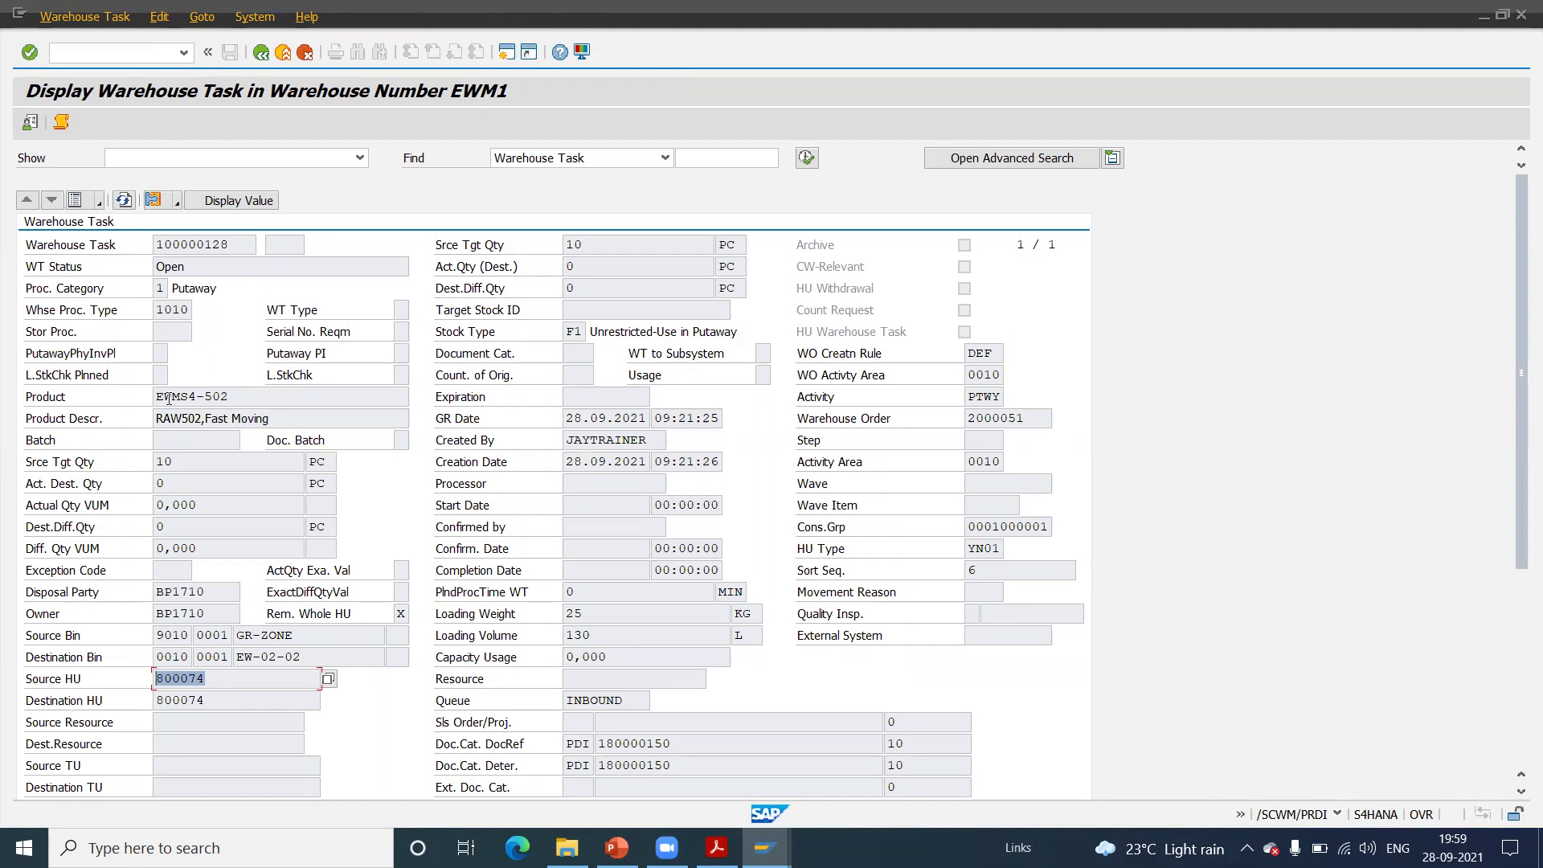
- Open the warehouse order belonging to the putaway task, then confirm and save it
left_click(178, 204)
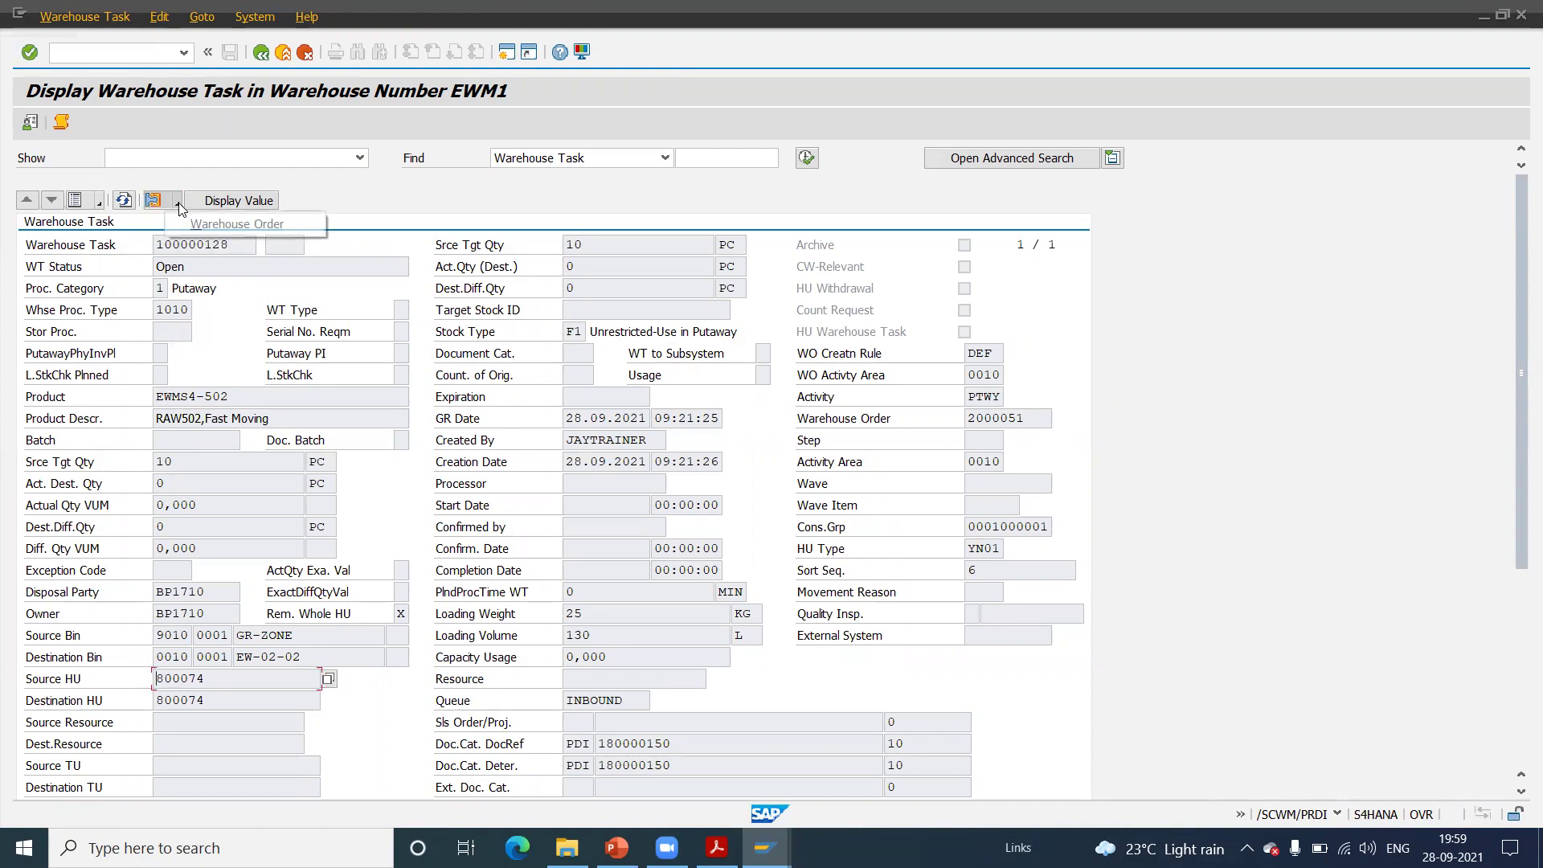
left_click(213, 227)
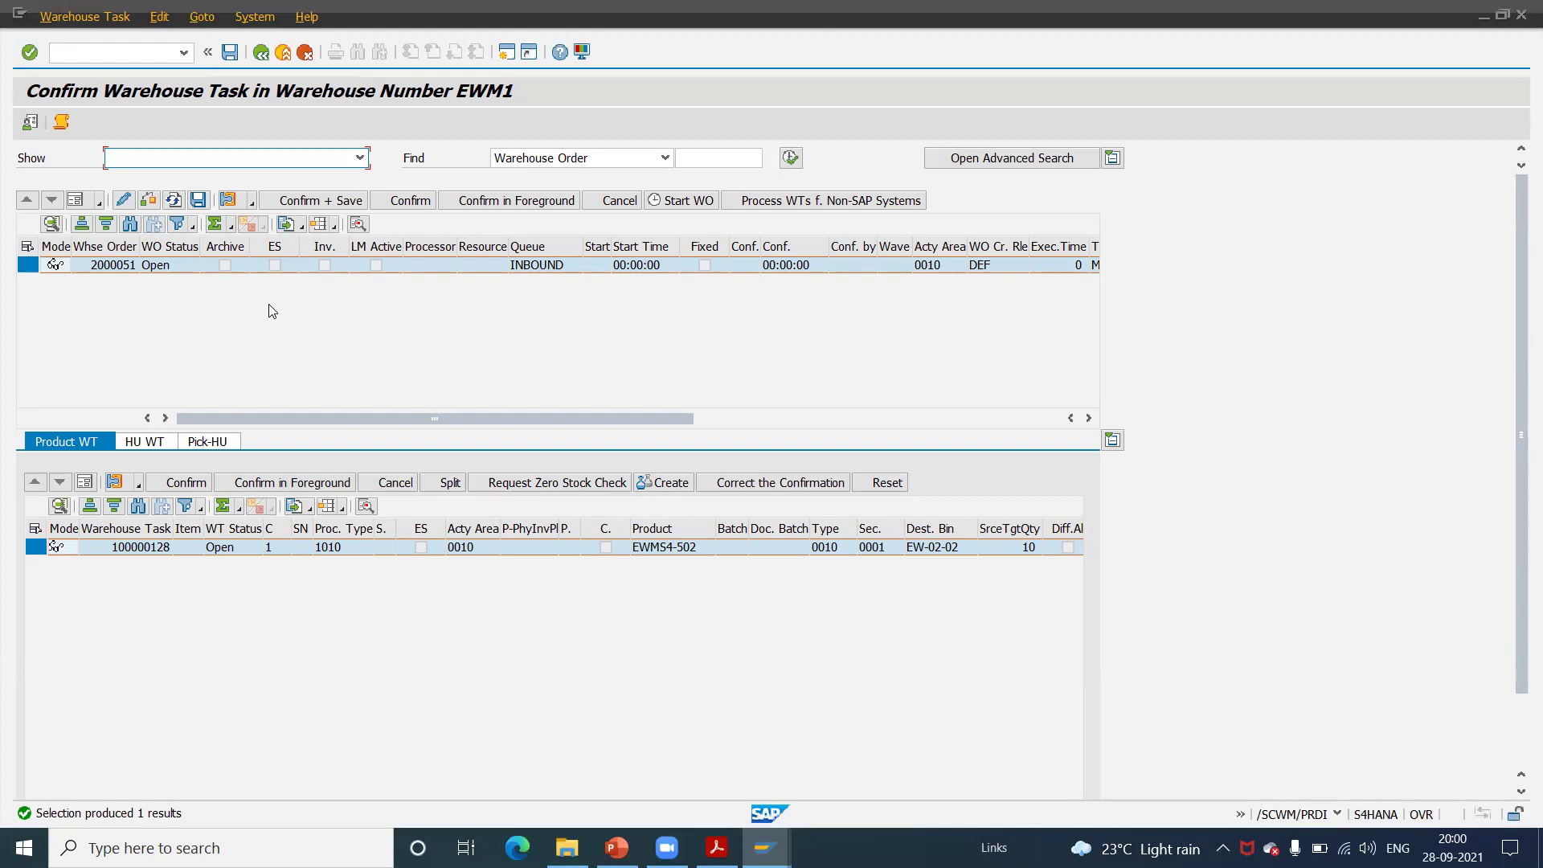
left_click(325, 201)
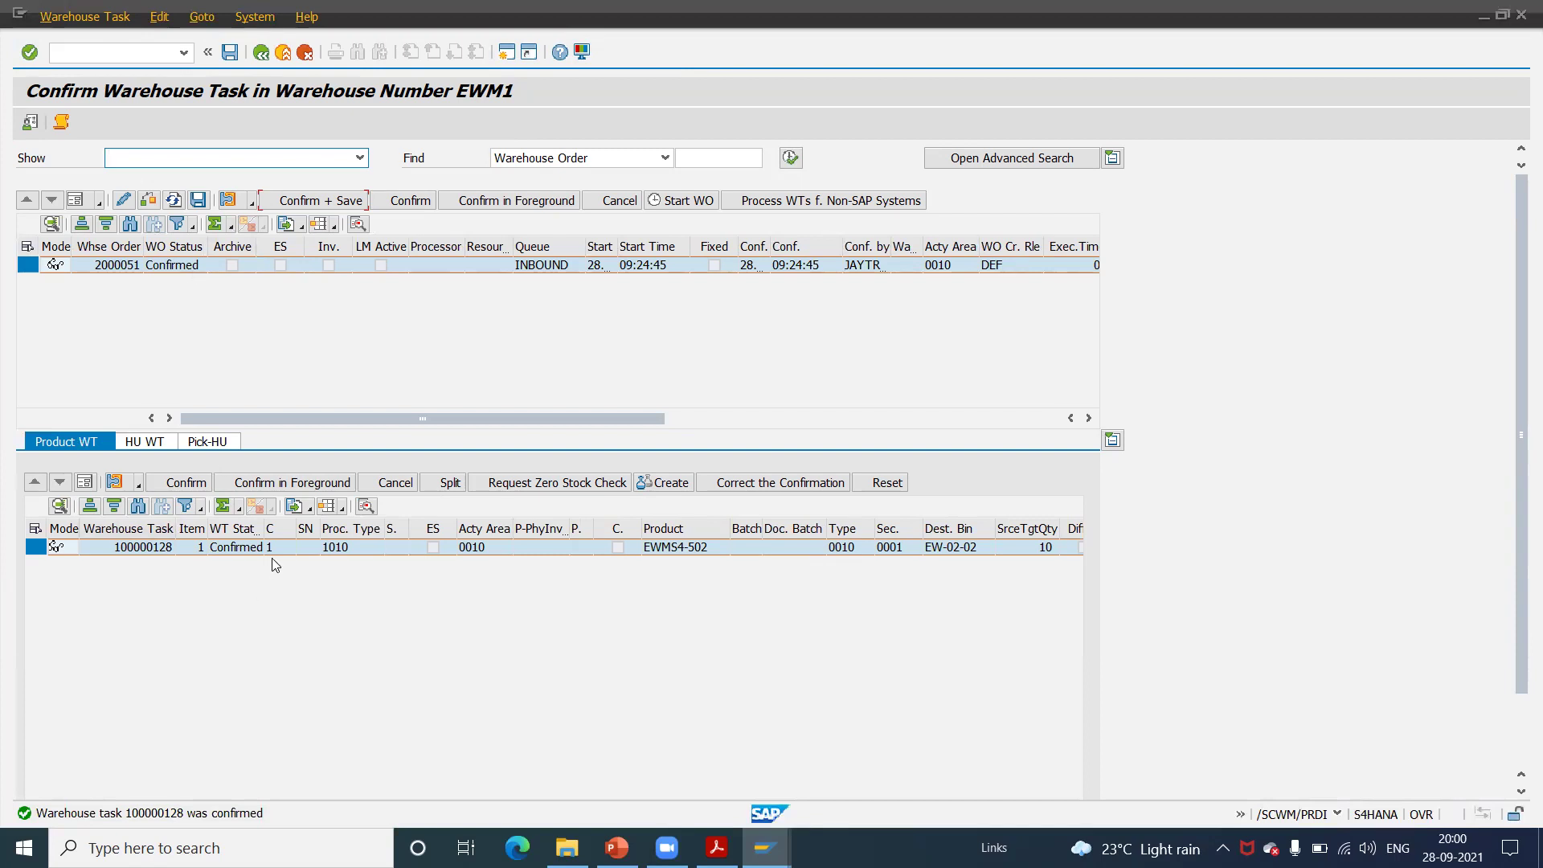
- Return from the warehouse task to the inbound delivery and rerun its search to check the goods receipt and putaway statuses
left_click(262, 58)
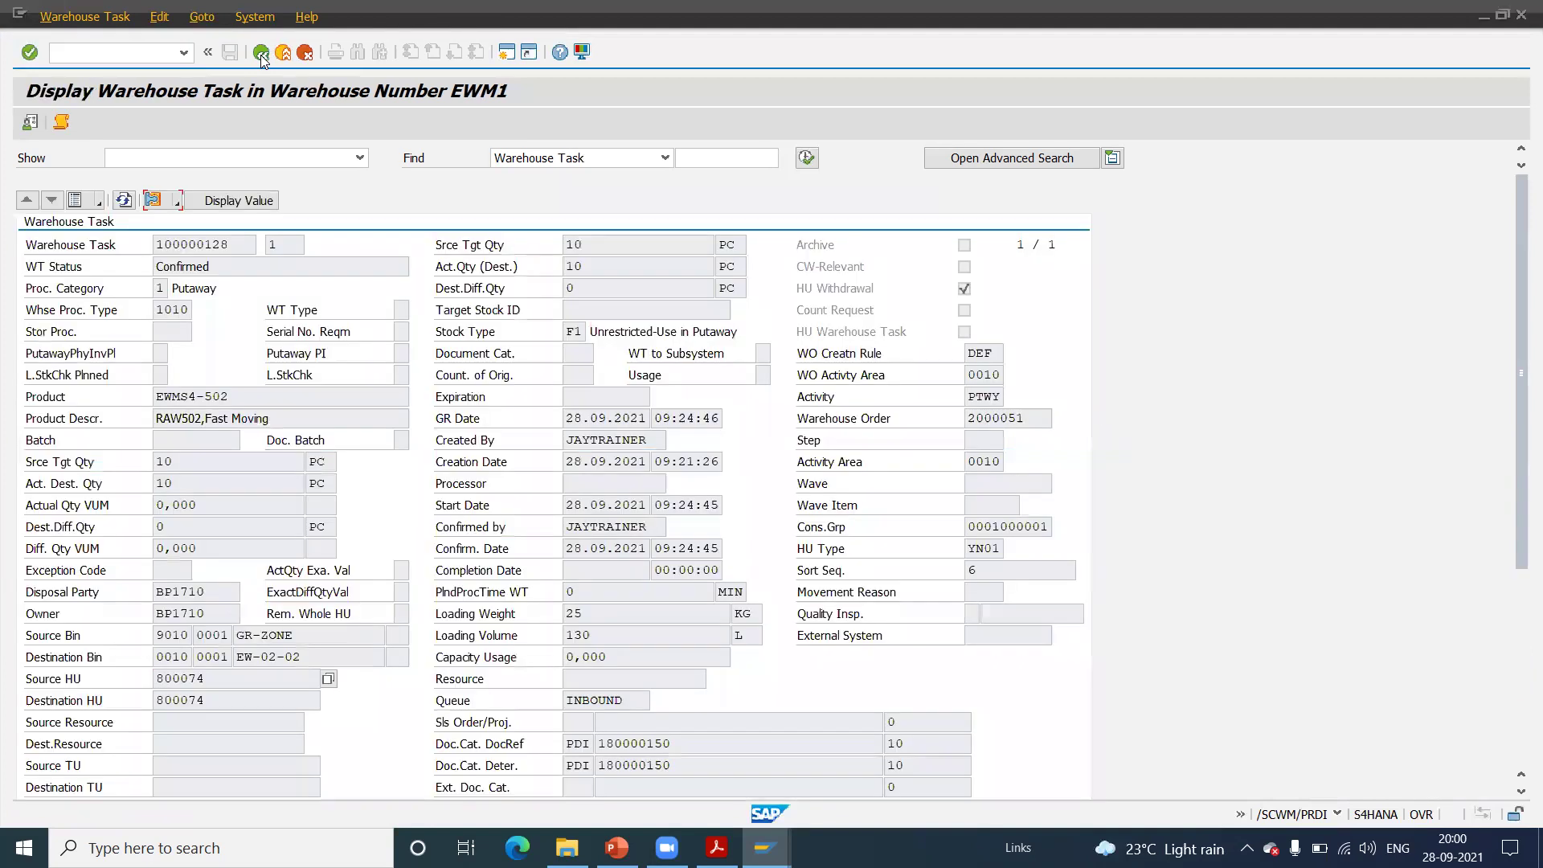
left_click(262, 58)
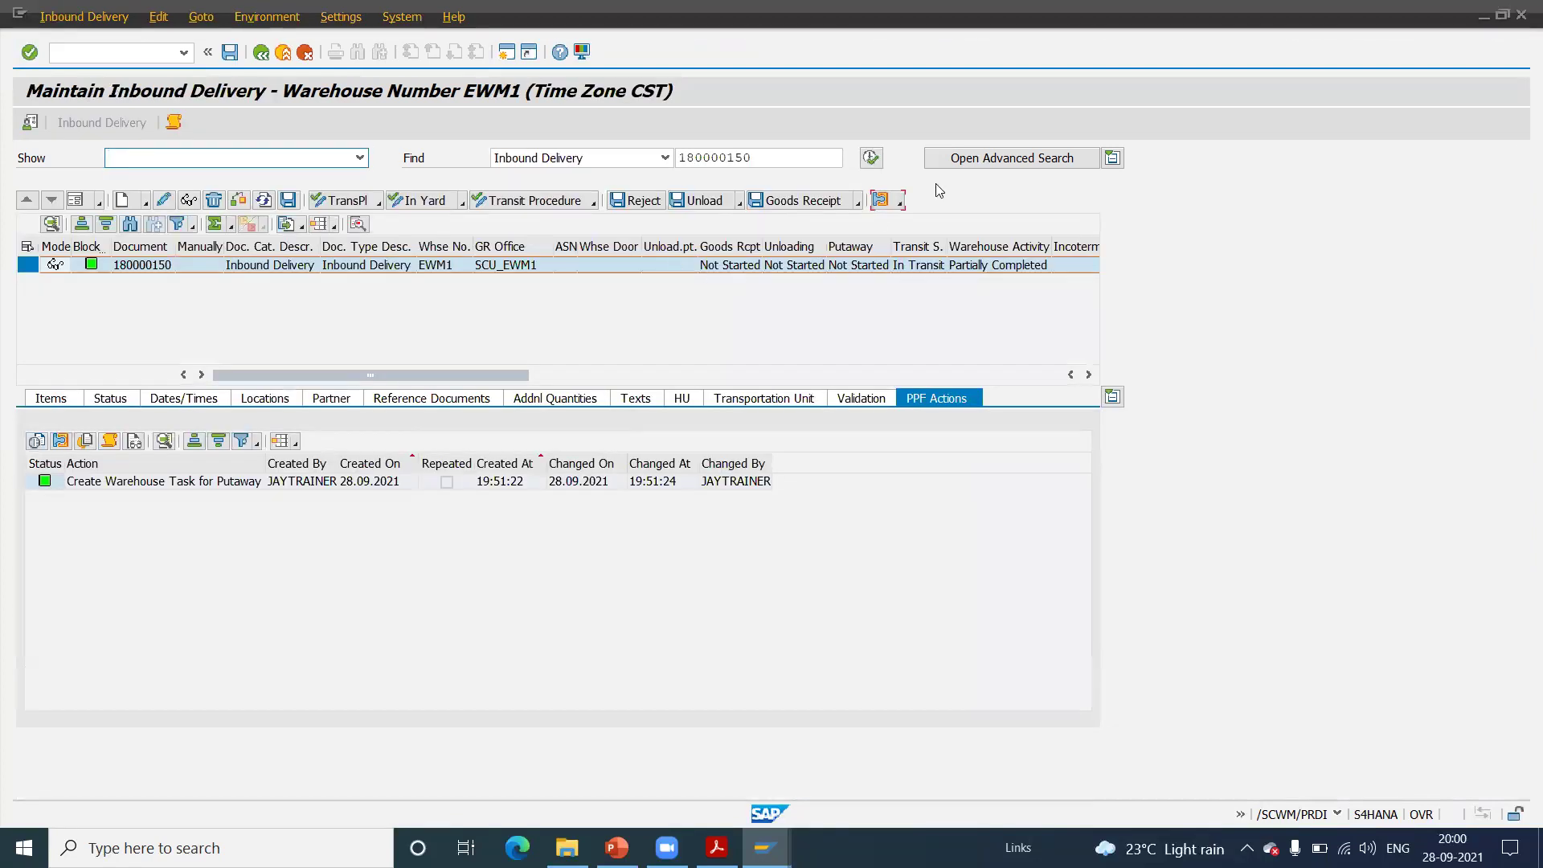
left_click(871, 158)
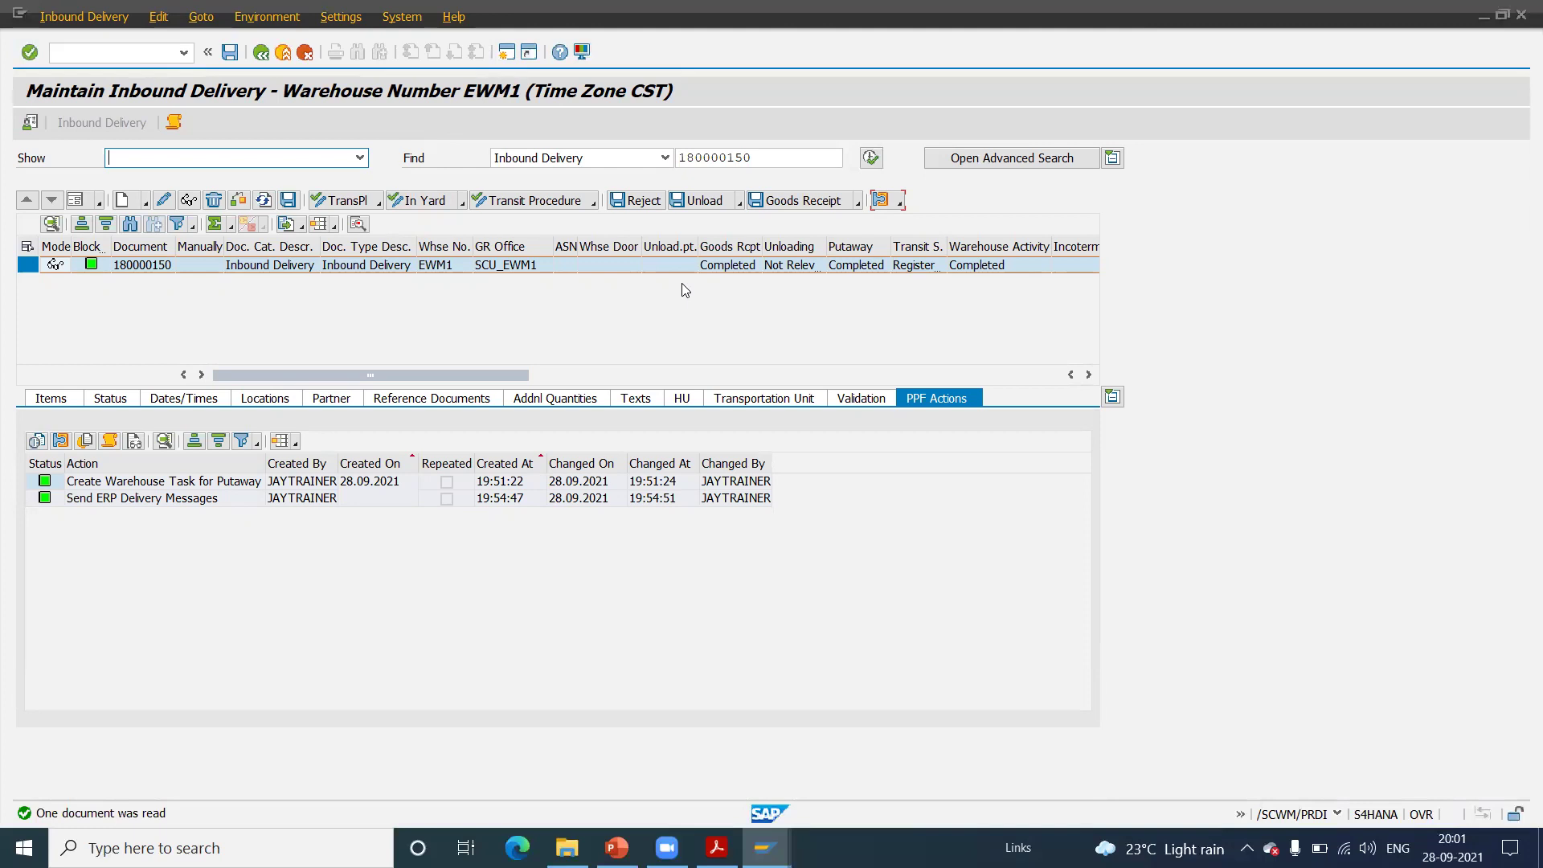
- Open the SAP Reference IMG through transaction spro in a new session
left_click(507, 53)
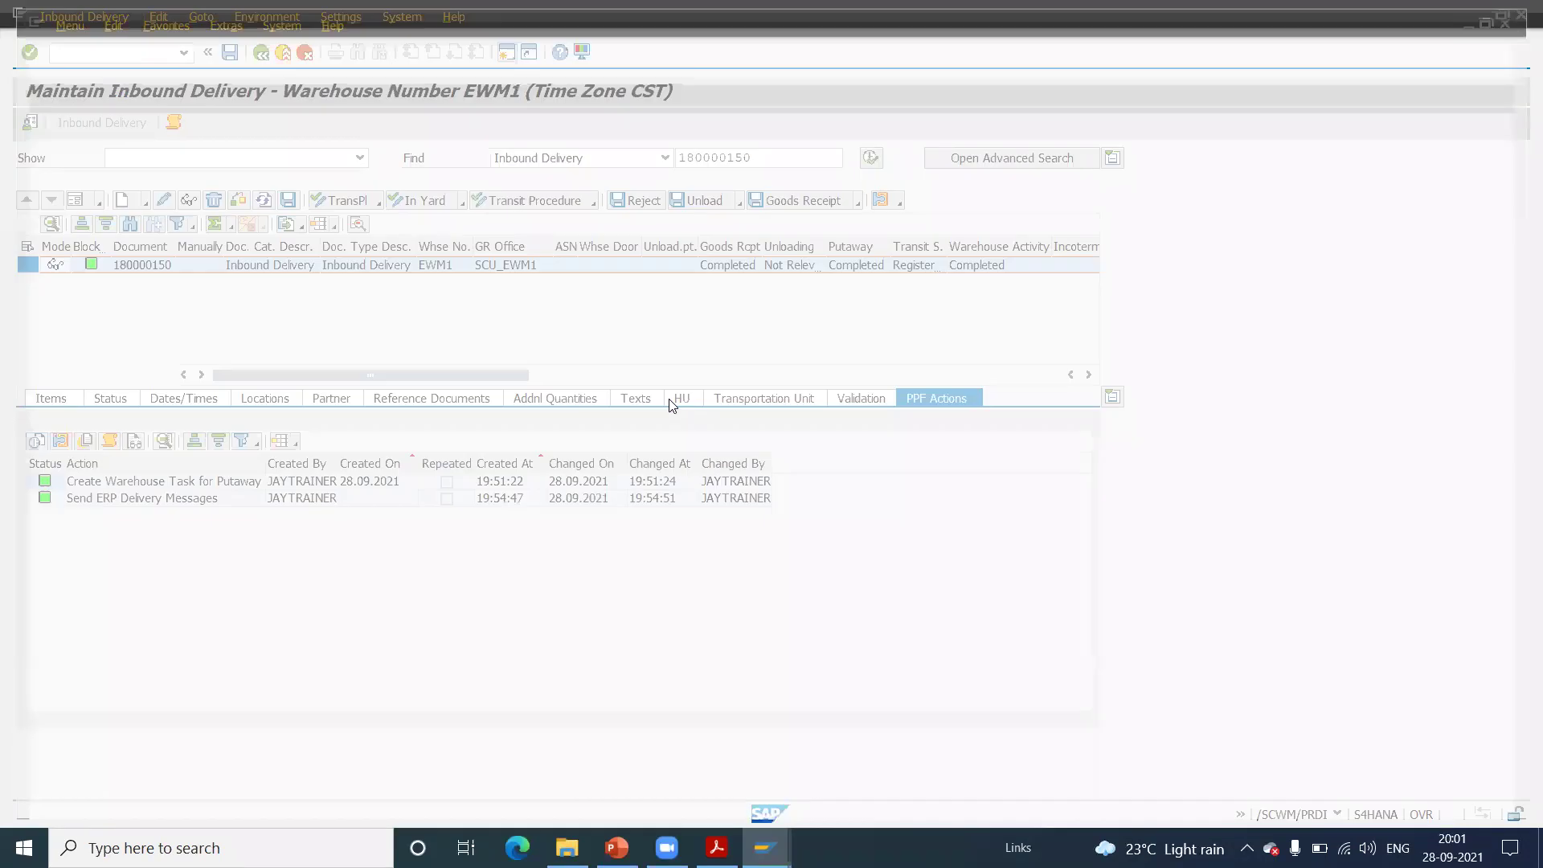
type("spro")
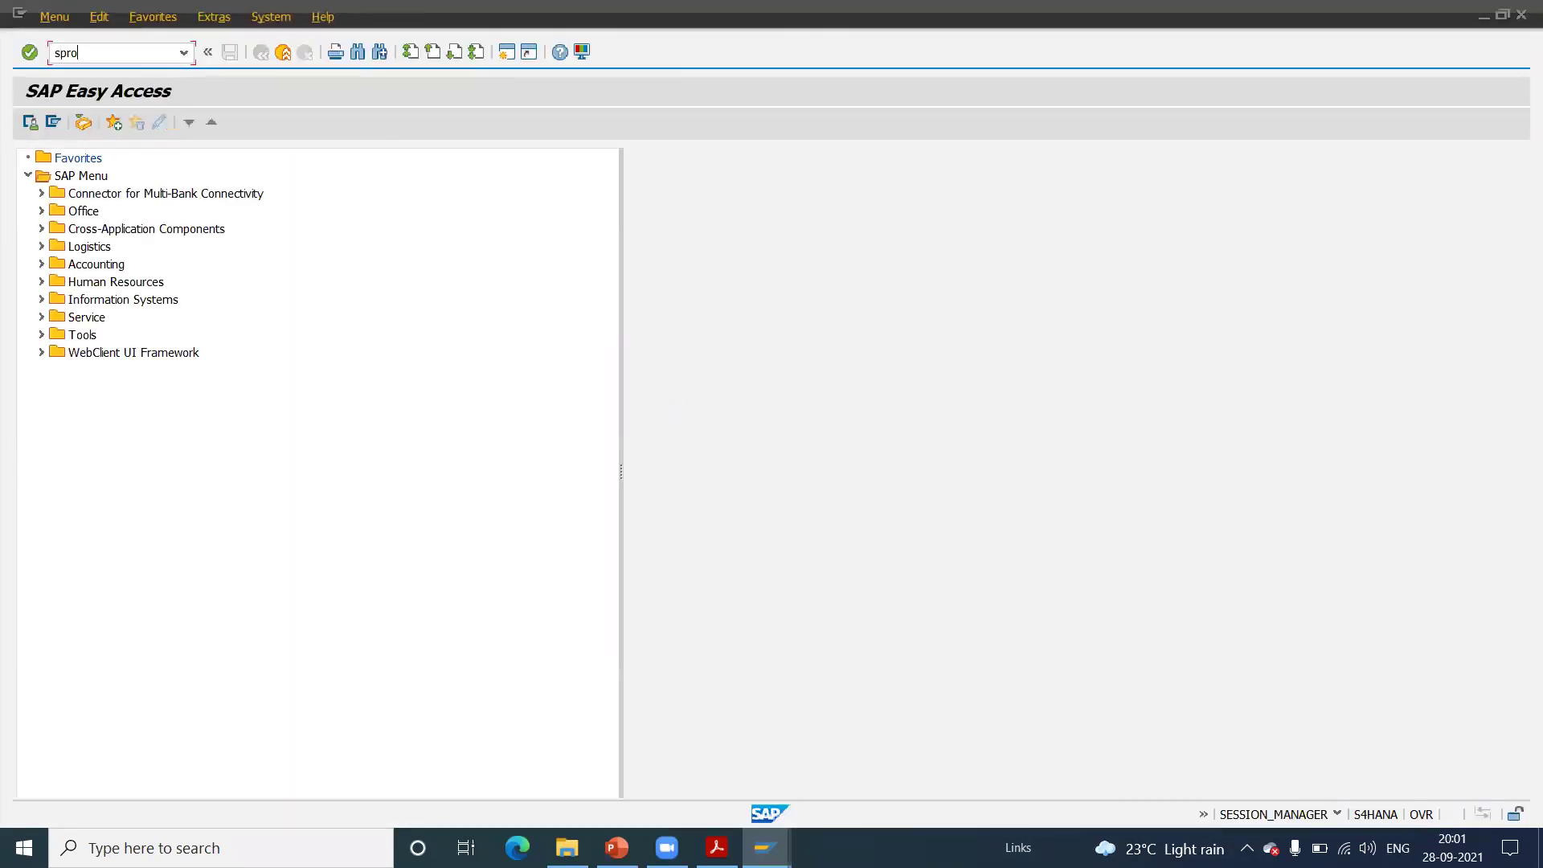
key("Return")
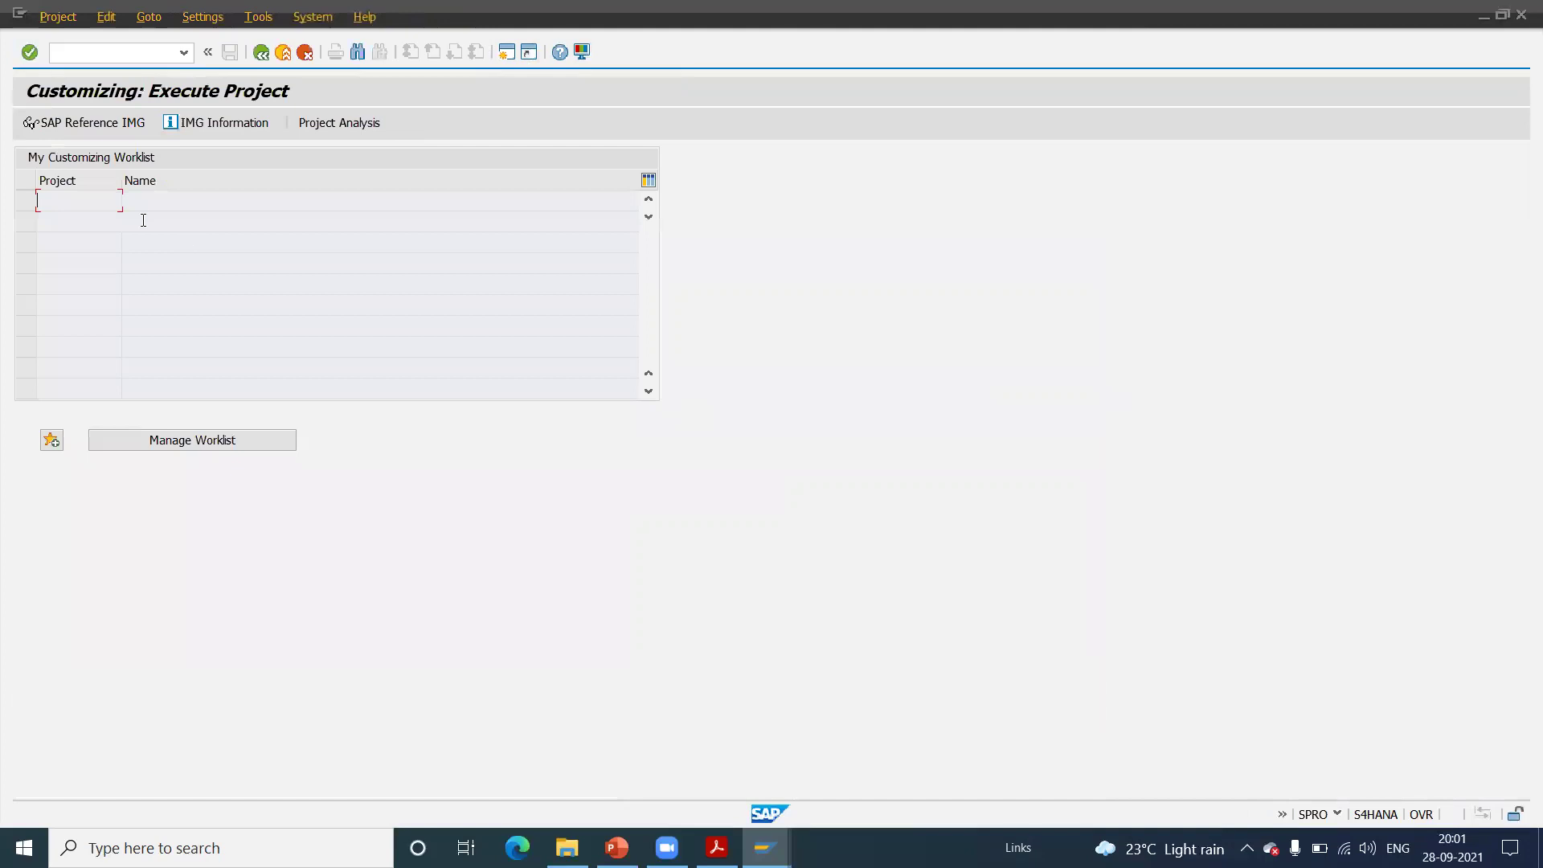
left_click(122, 125)
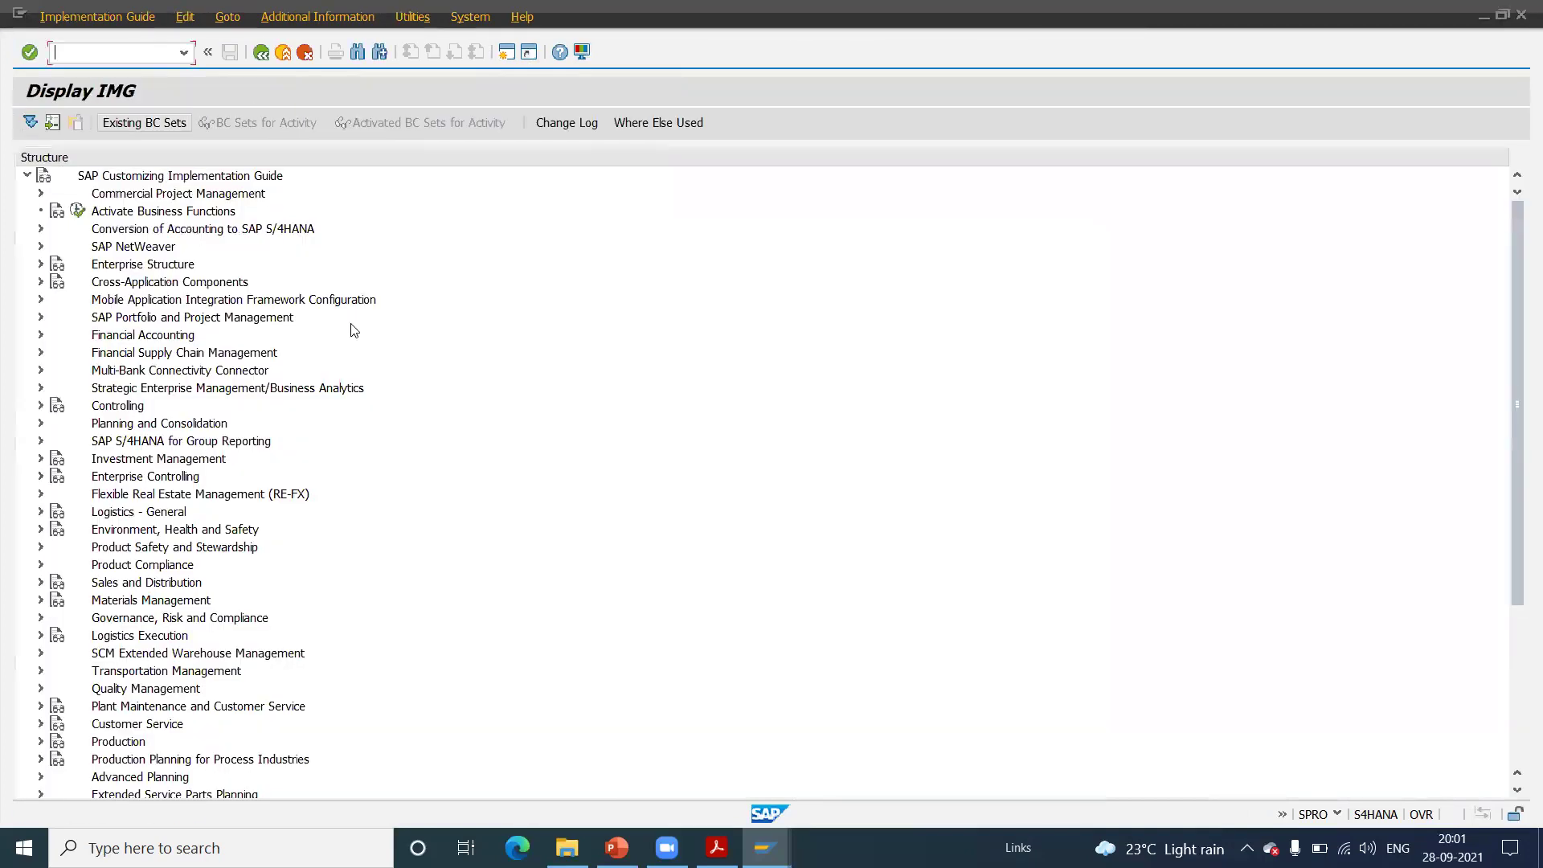
- Open the Assign Warehouse Numbers from Logistics Execution activity in the EWM interface customizing, within the ERP Integration general settings
left_click(38, 265)
left_click(38, 264)
left_click_drag(1519, 322, 1521, 499)
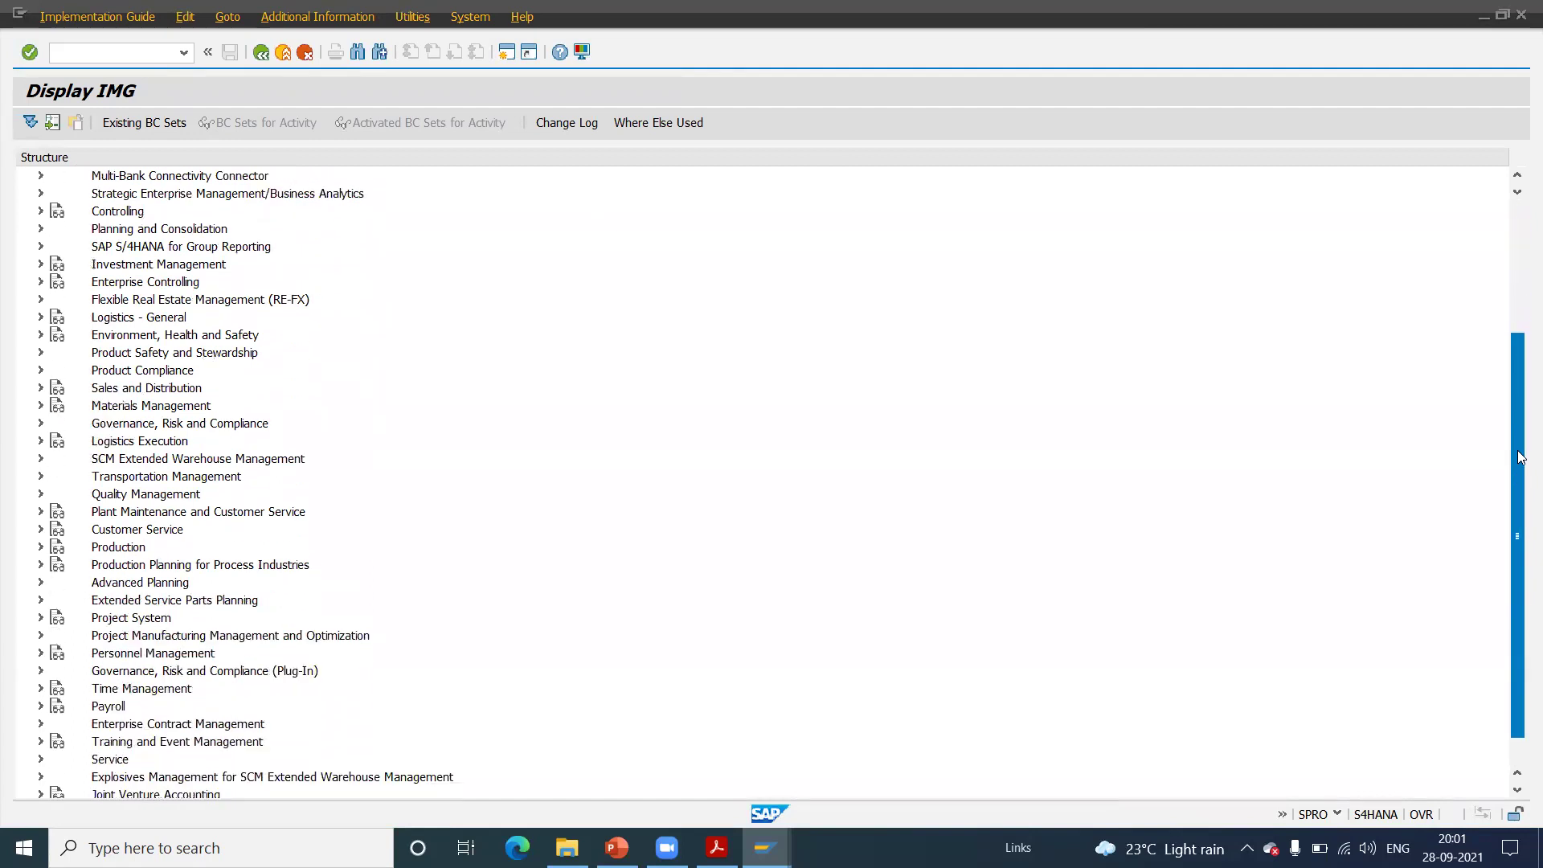
left_click(42, 460)
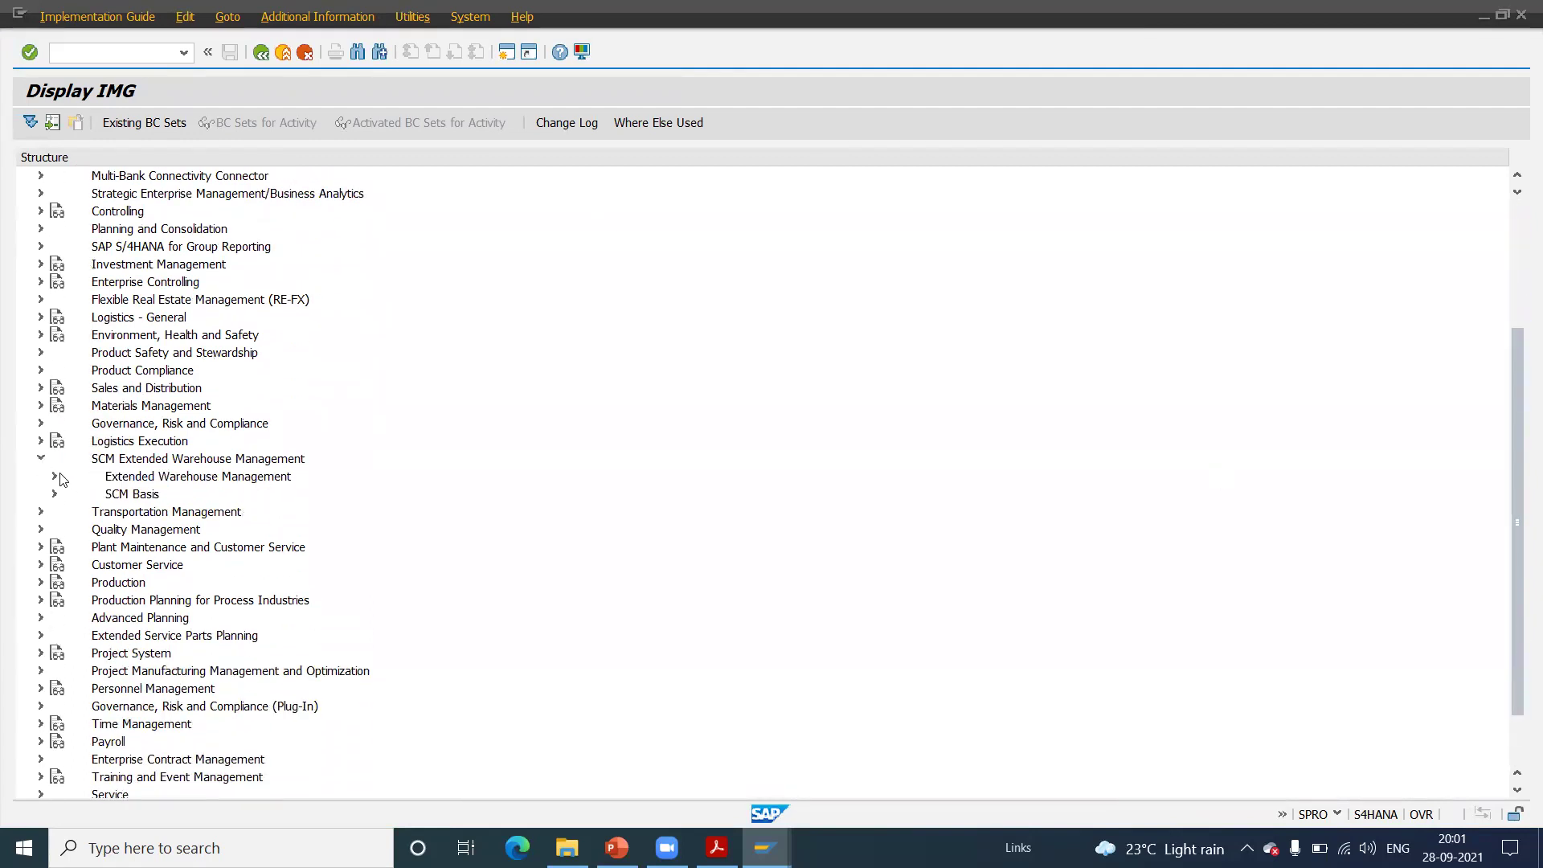
left_click(54, 478)
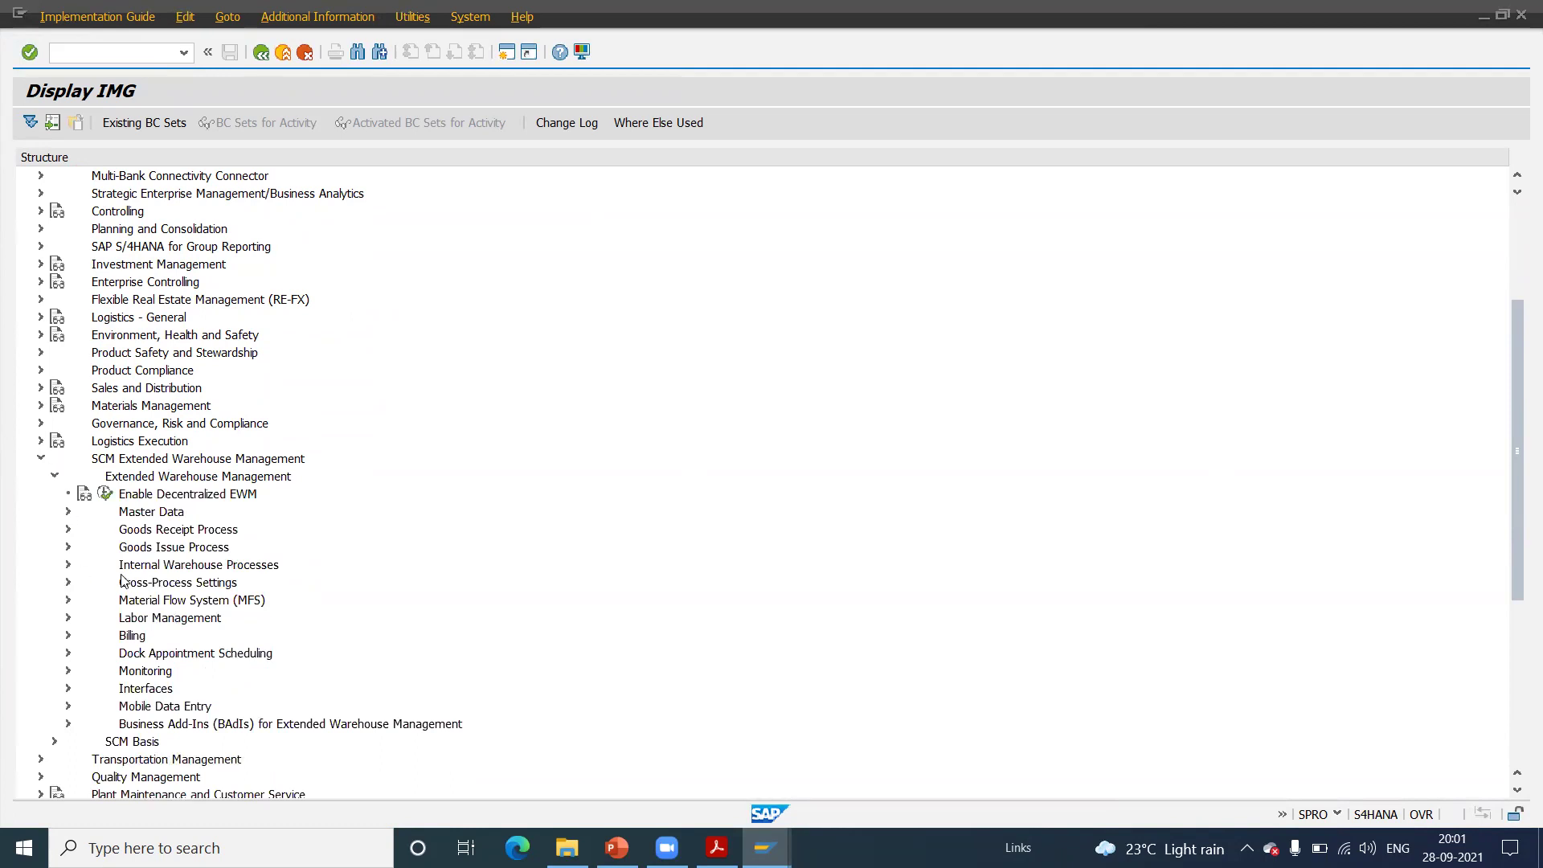
left_click(68, 689)
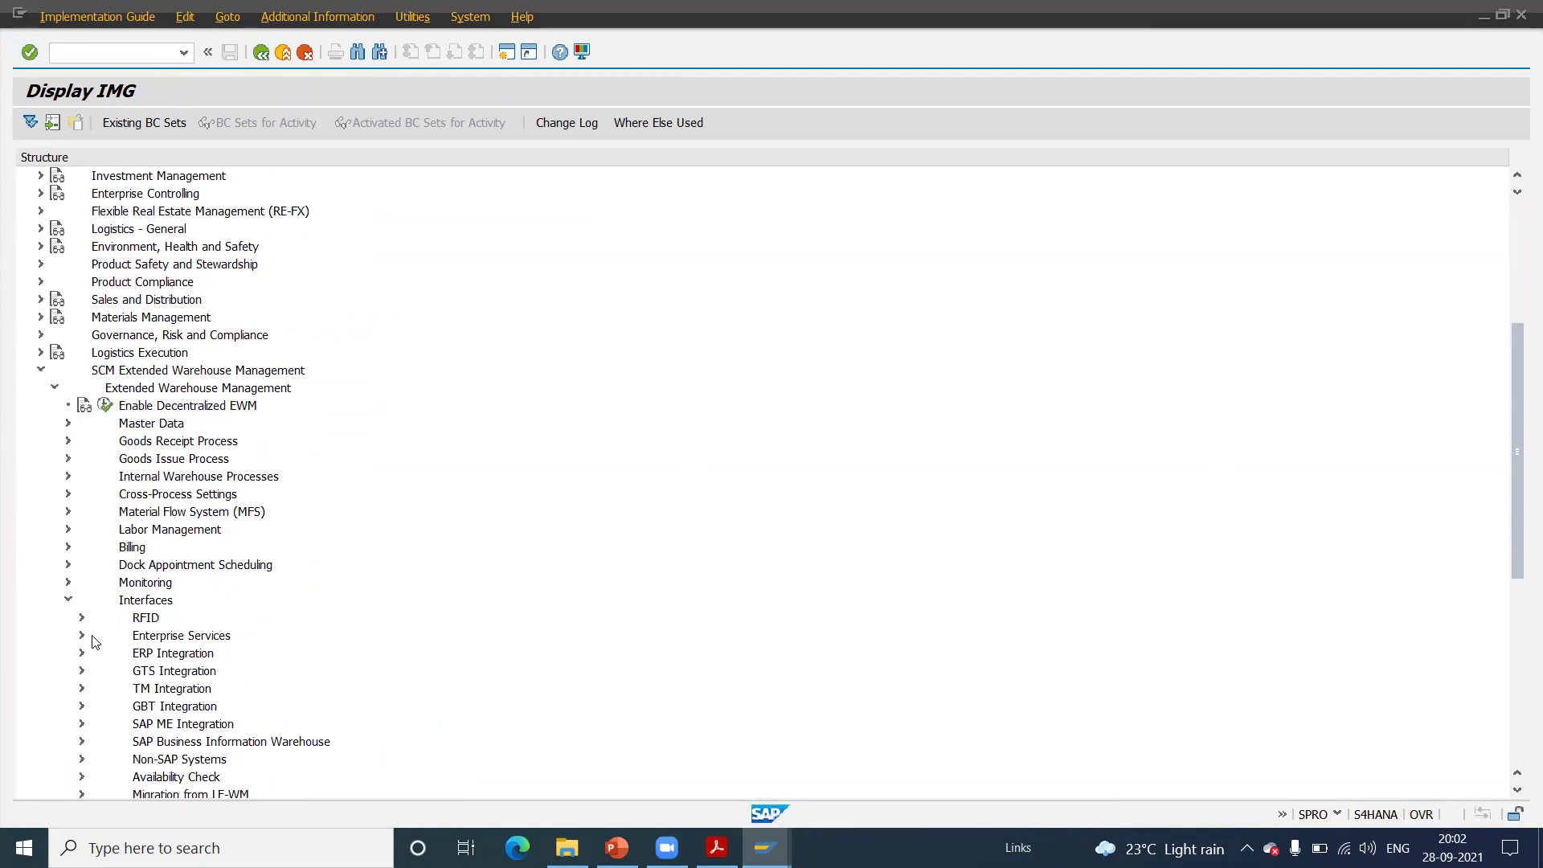
left_click(83, 654)
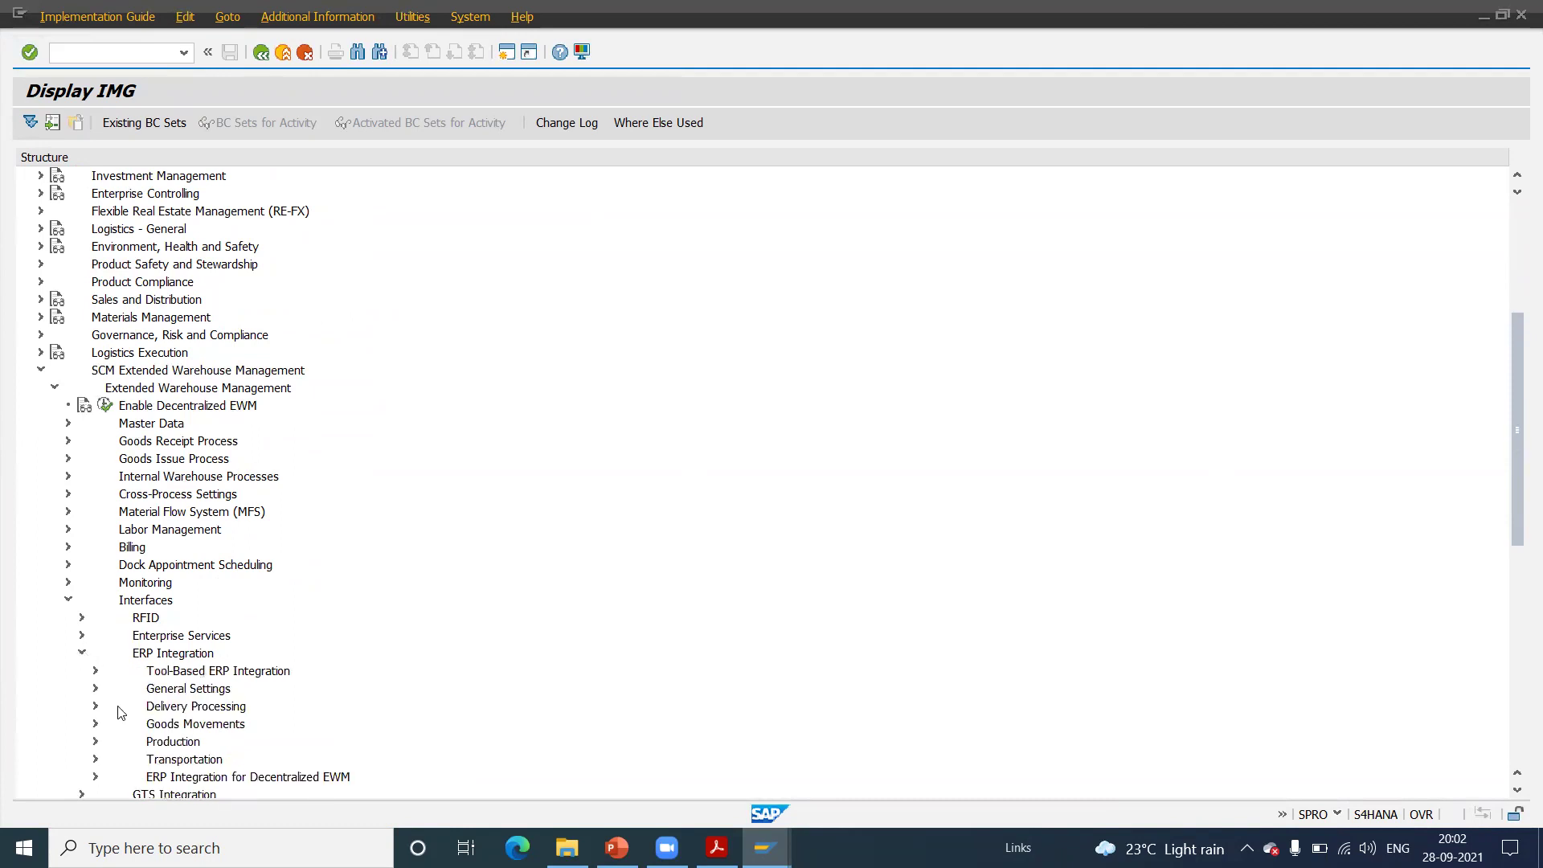
left_click(96, 689)
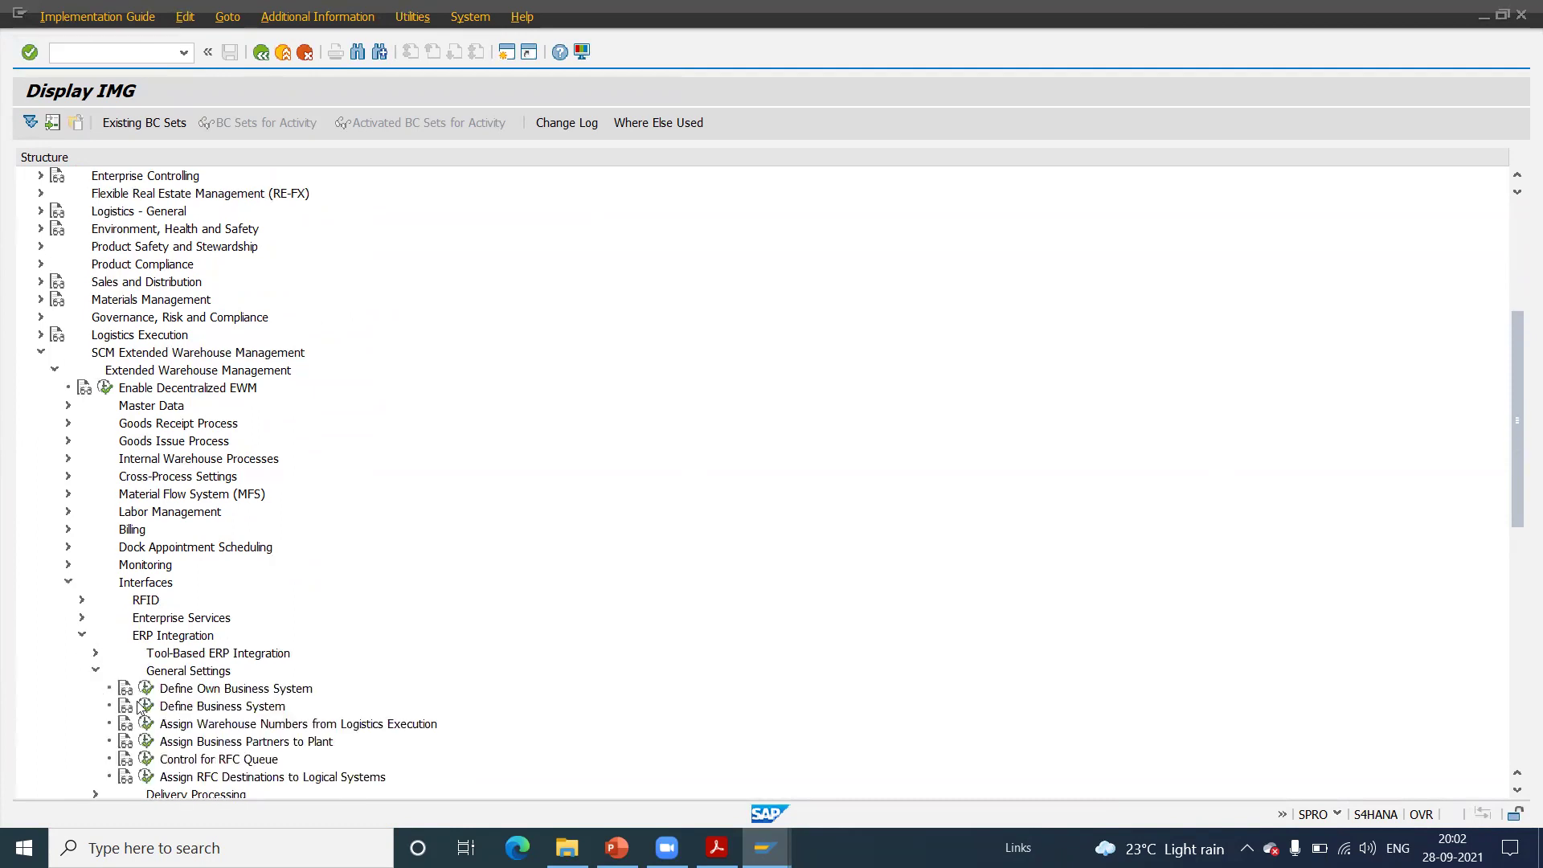
left_click(146, 723)
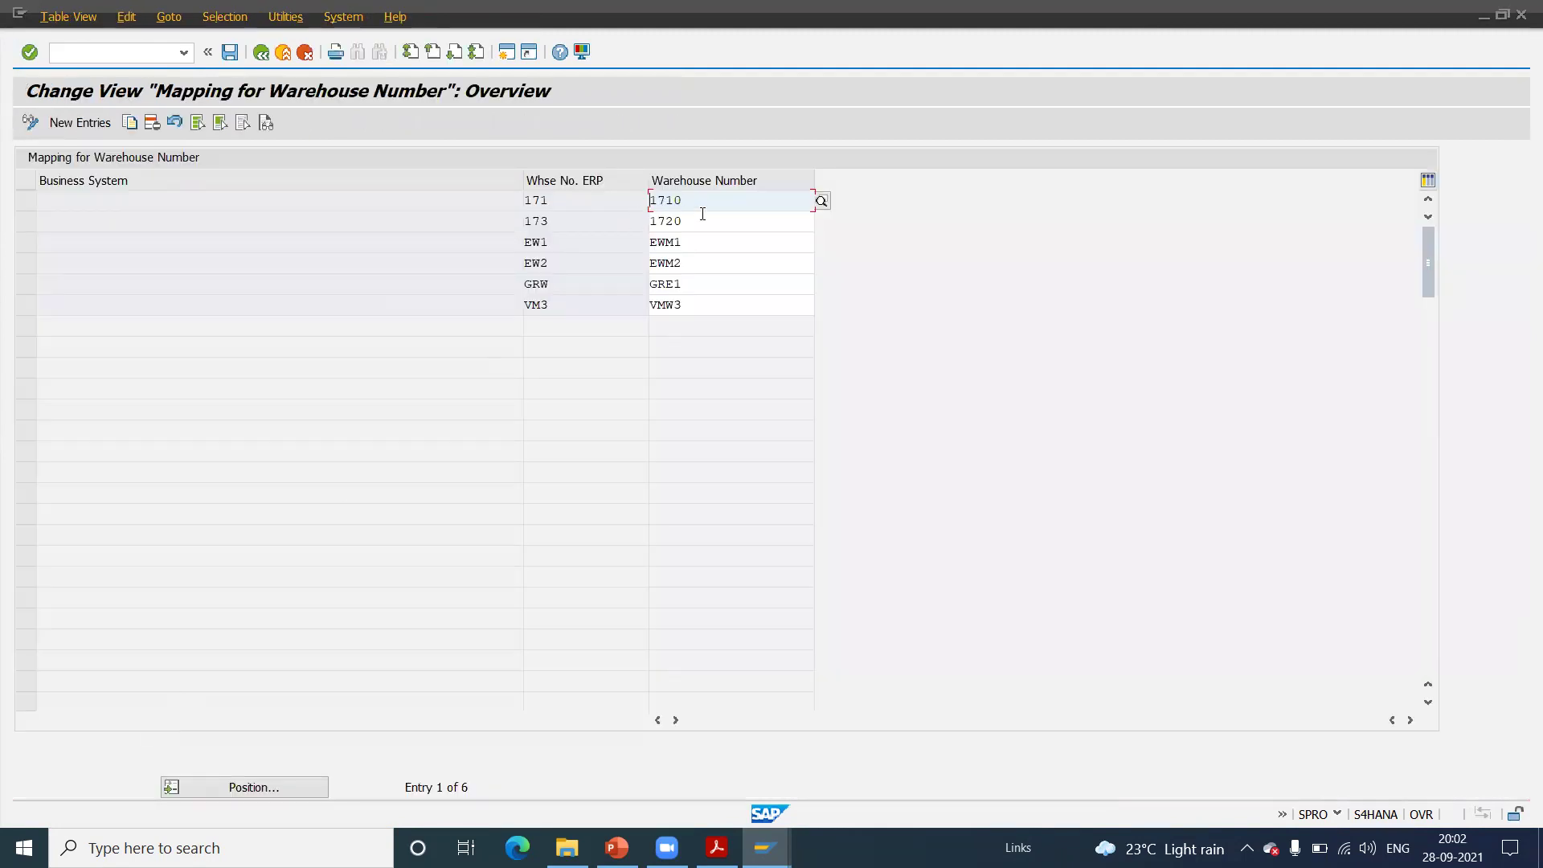
- Examine the warehouse number mapping for ERP warehouse EW1, and return to the implementation guide
left_click_drag(555, 242, 490, 243)
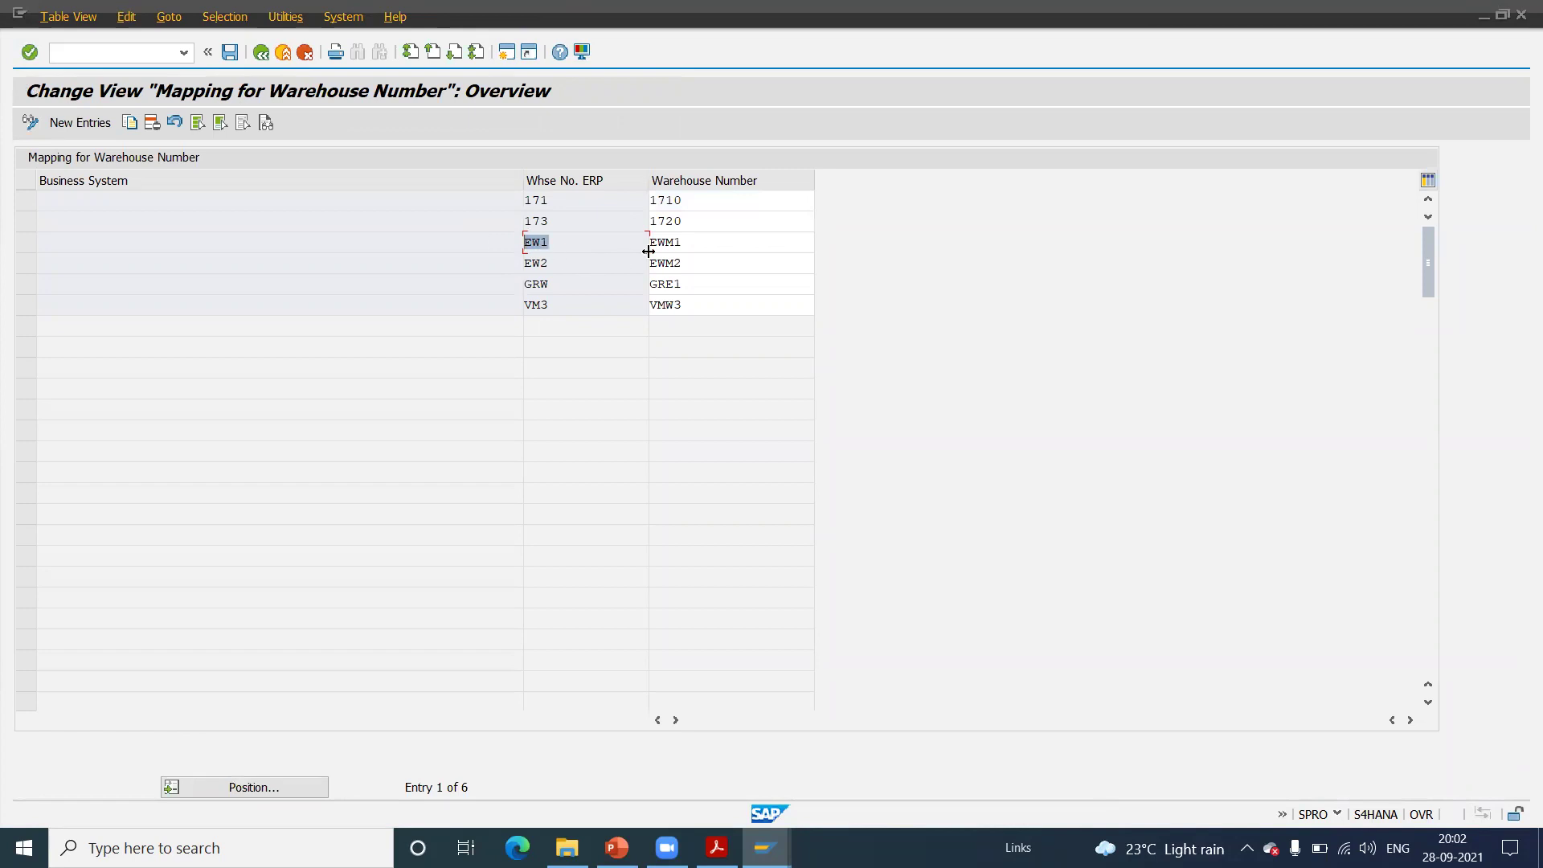
left_click_drag(698, 238, 627, 242)
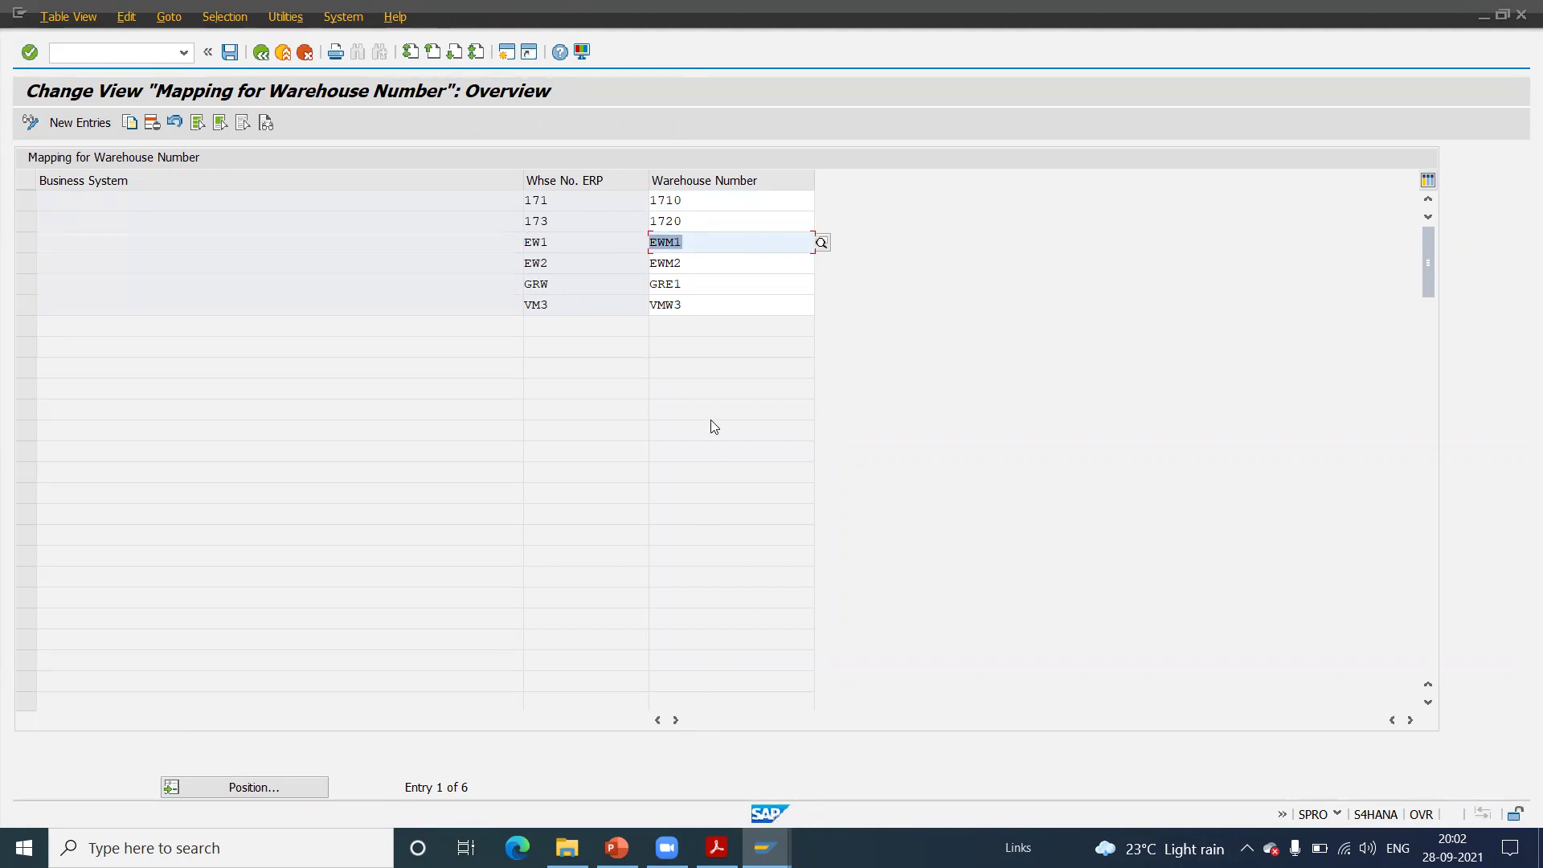
left_click(265, 56)
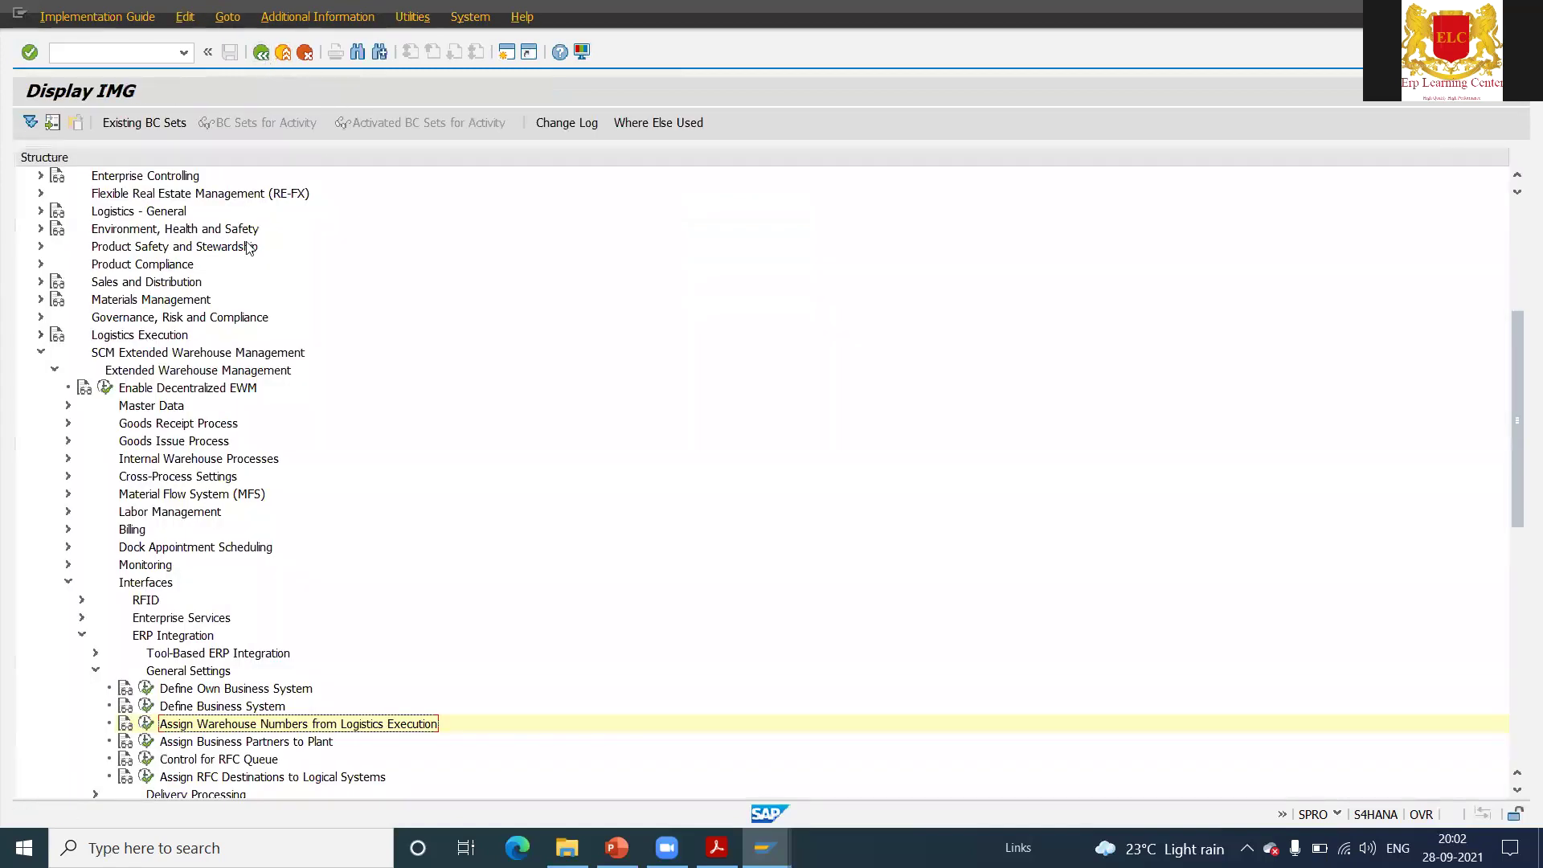
- Look over the EWM Master Data customizing activities, and collapse the Master Data and ERP Integration nodes
left_click(69, 407)
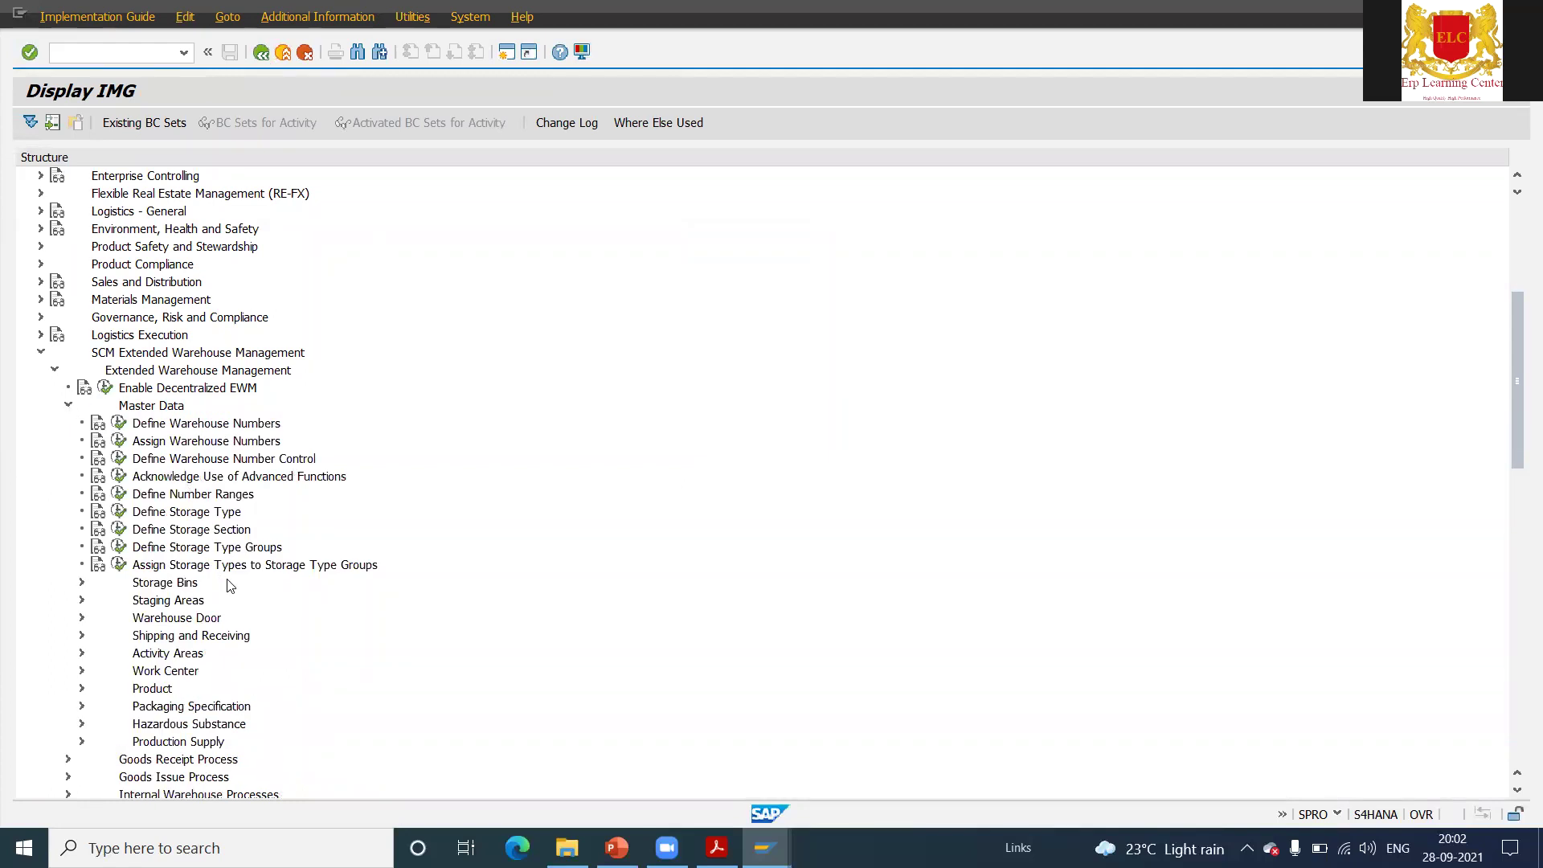
left_click(68, 407)
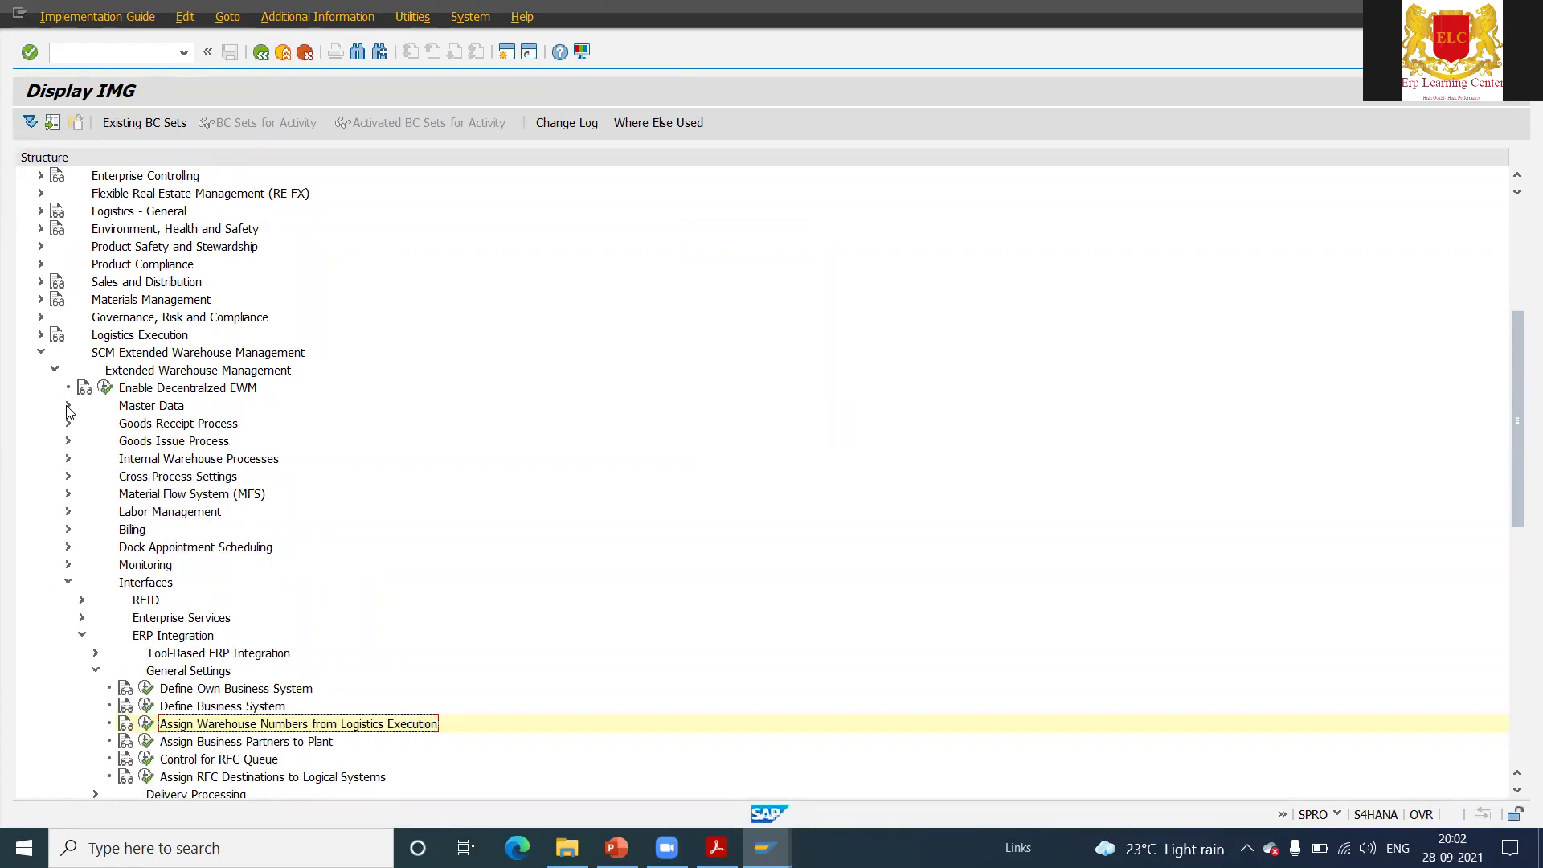
left_click(82, 636)
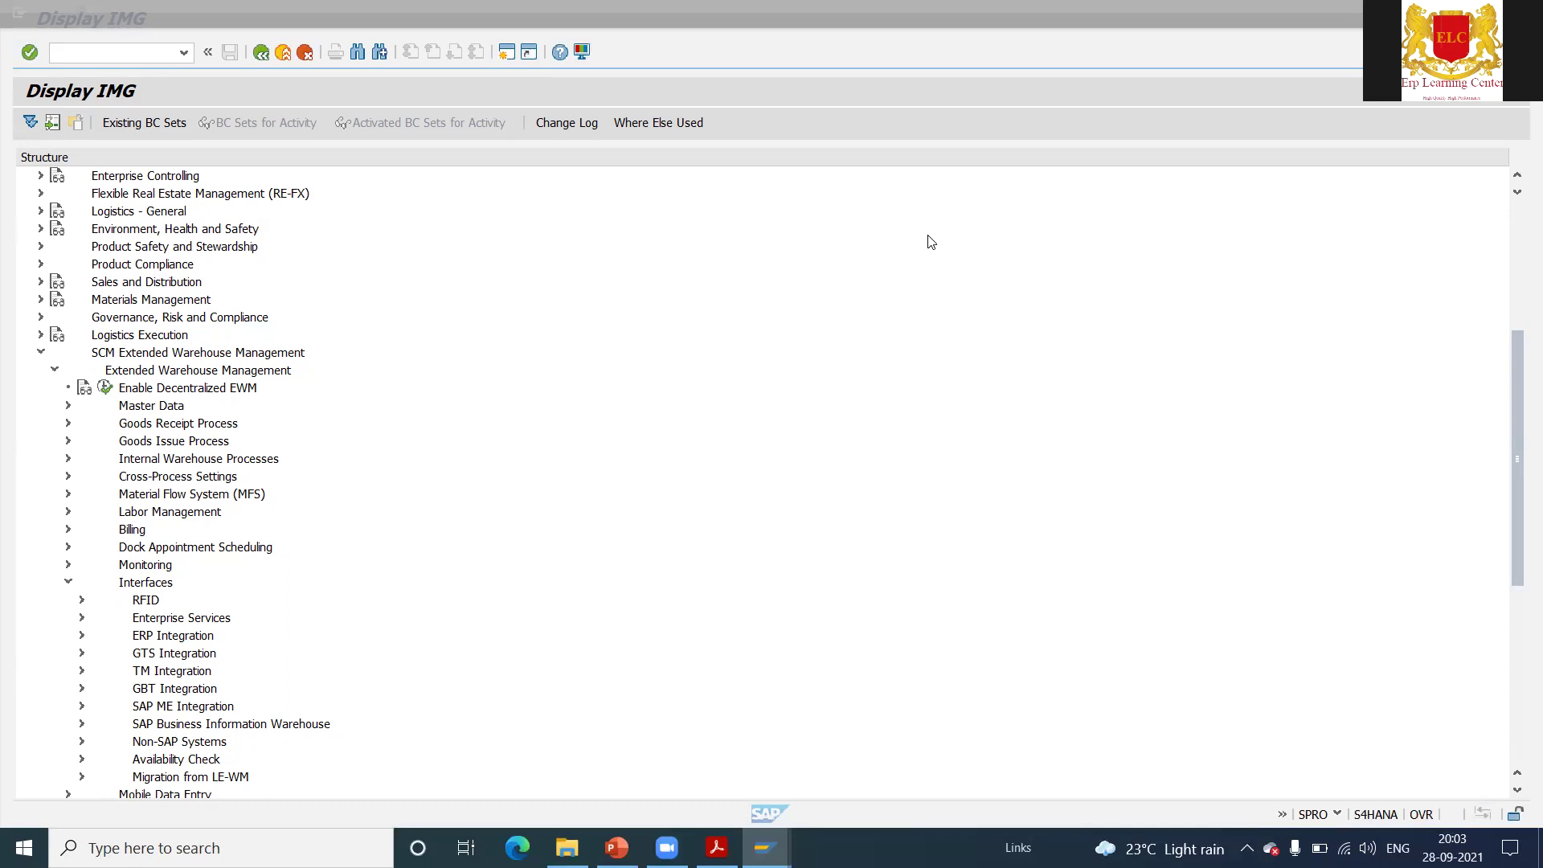
left_click(784, 61)
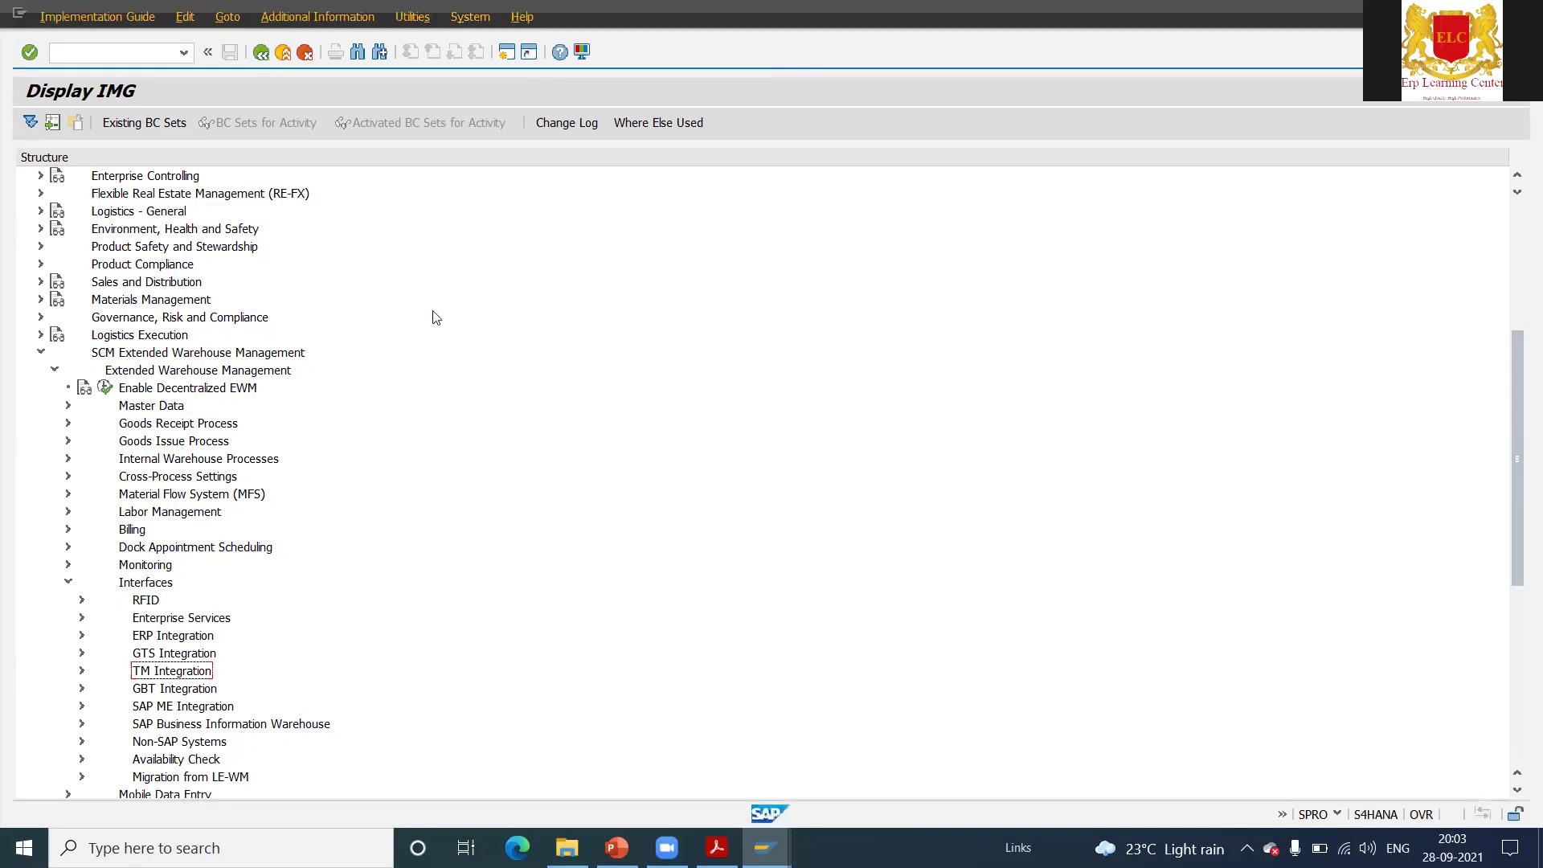
left_click(505, 53)
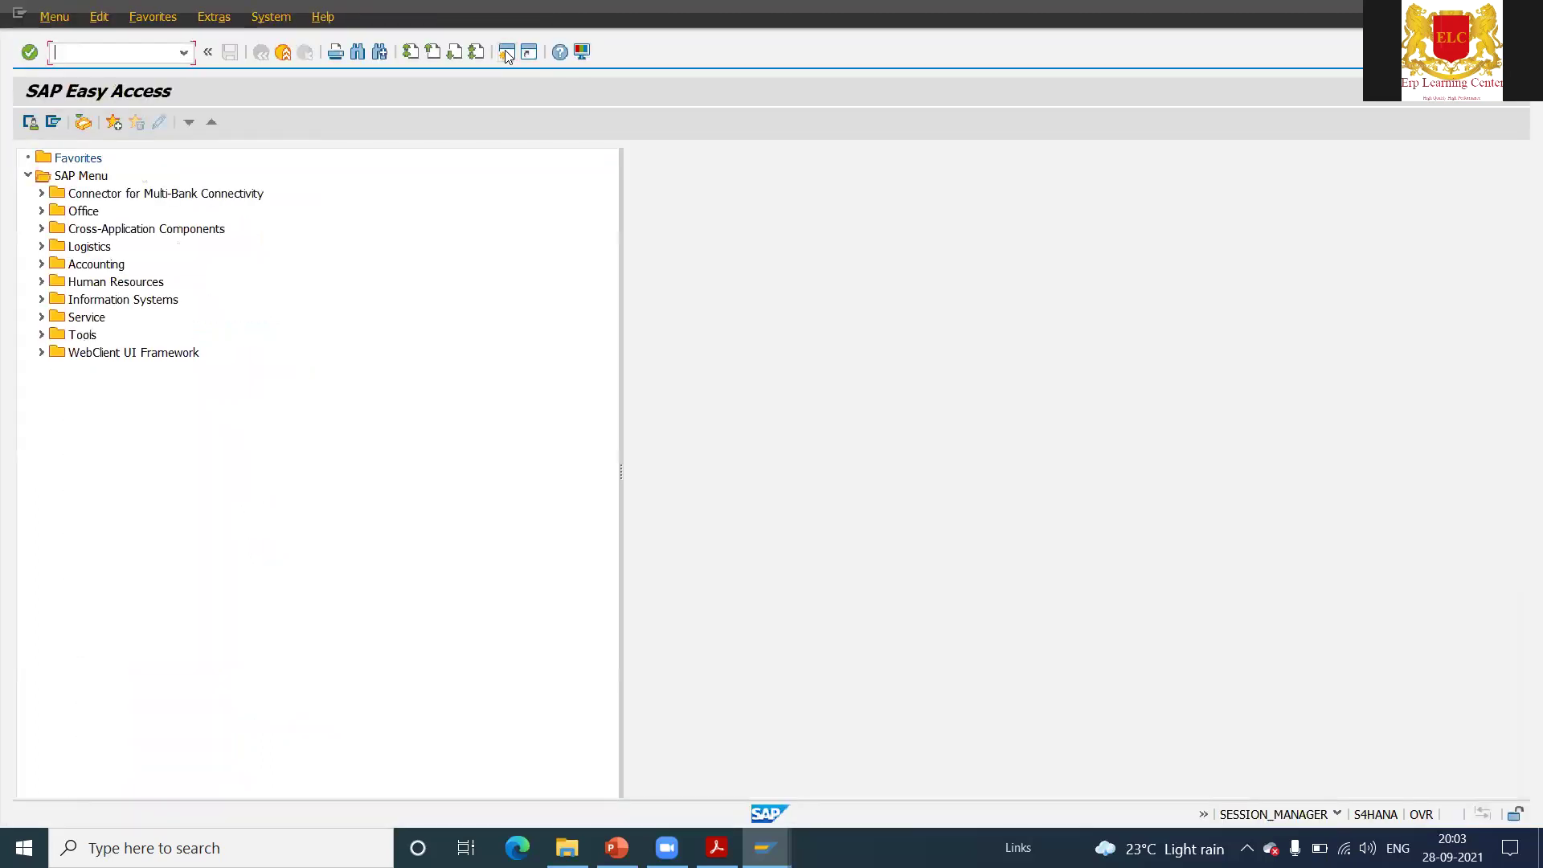
key("alt+Tab")
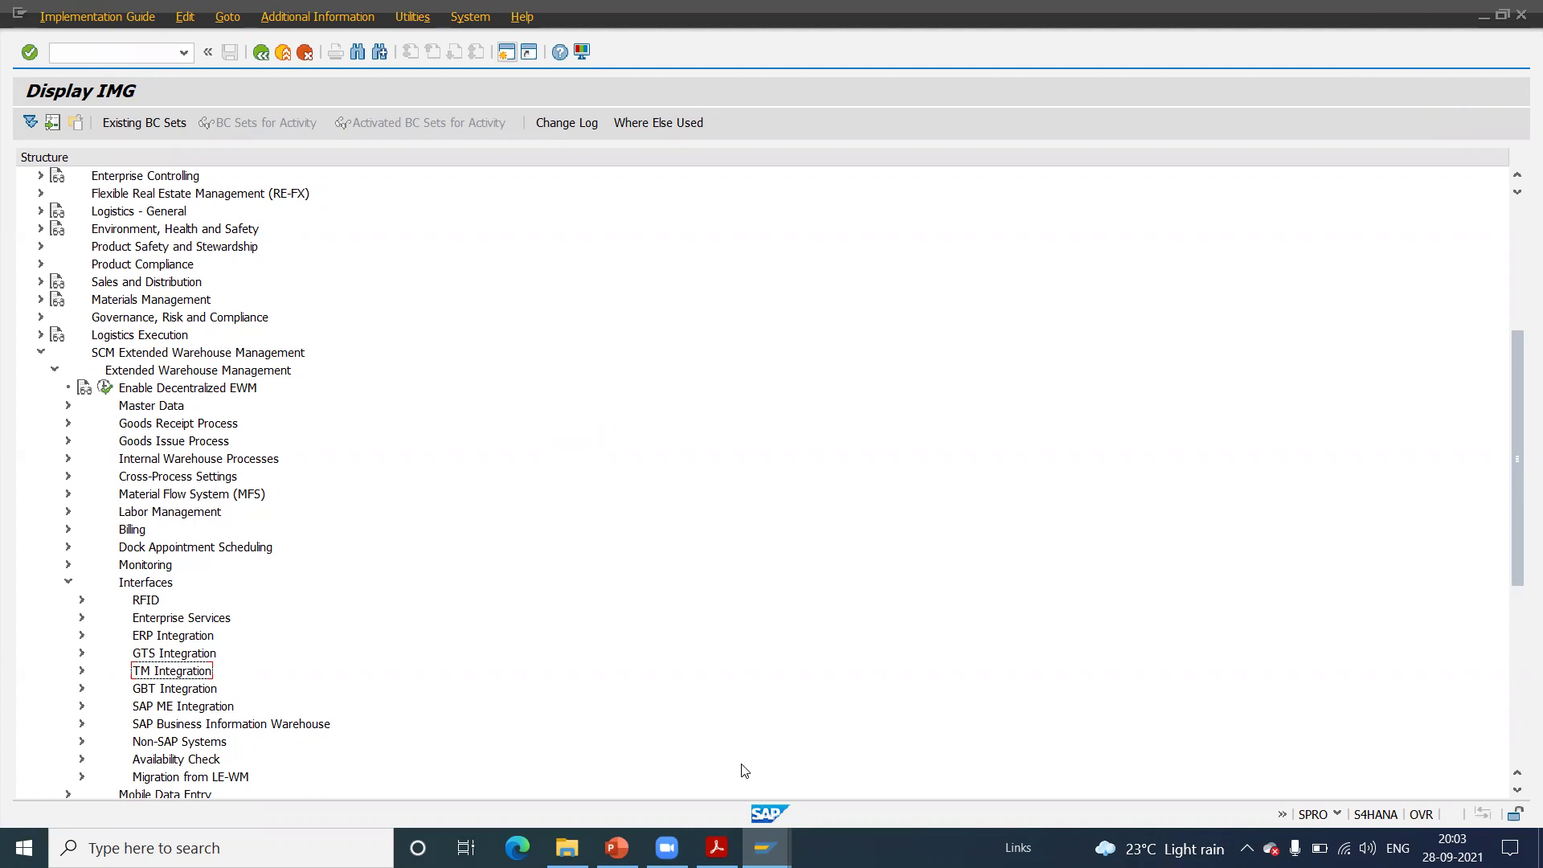
- Switch to Adobe Acrobat Reader and look through the course topics in SAP S4 HANA EWM Course Contents.pdf
mouse_move(717, 848)
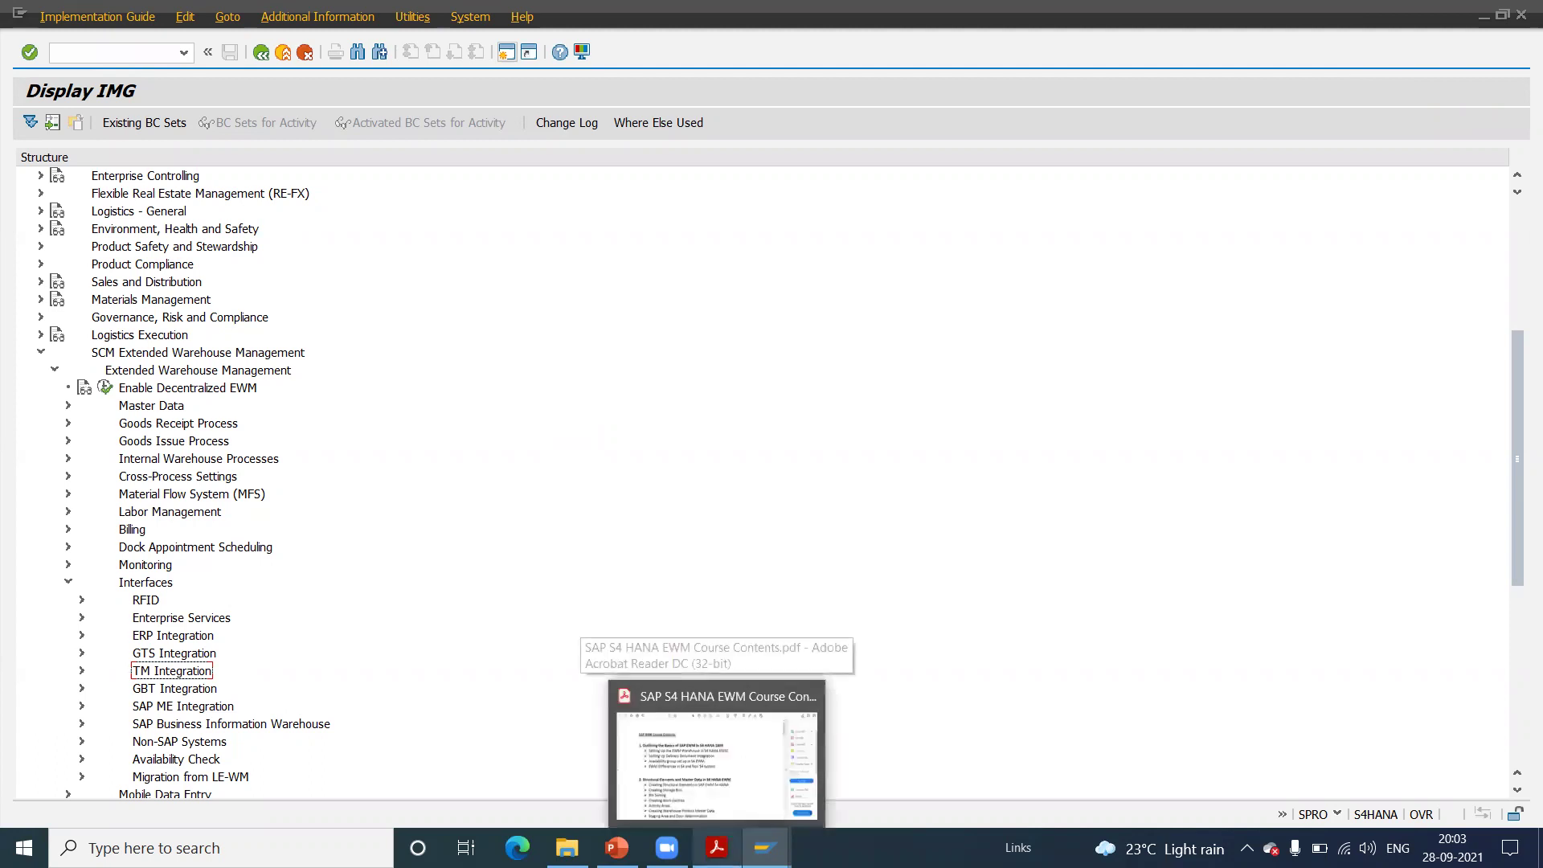
left_click(715, 748)
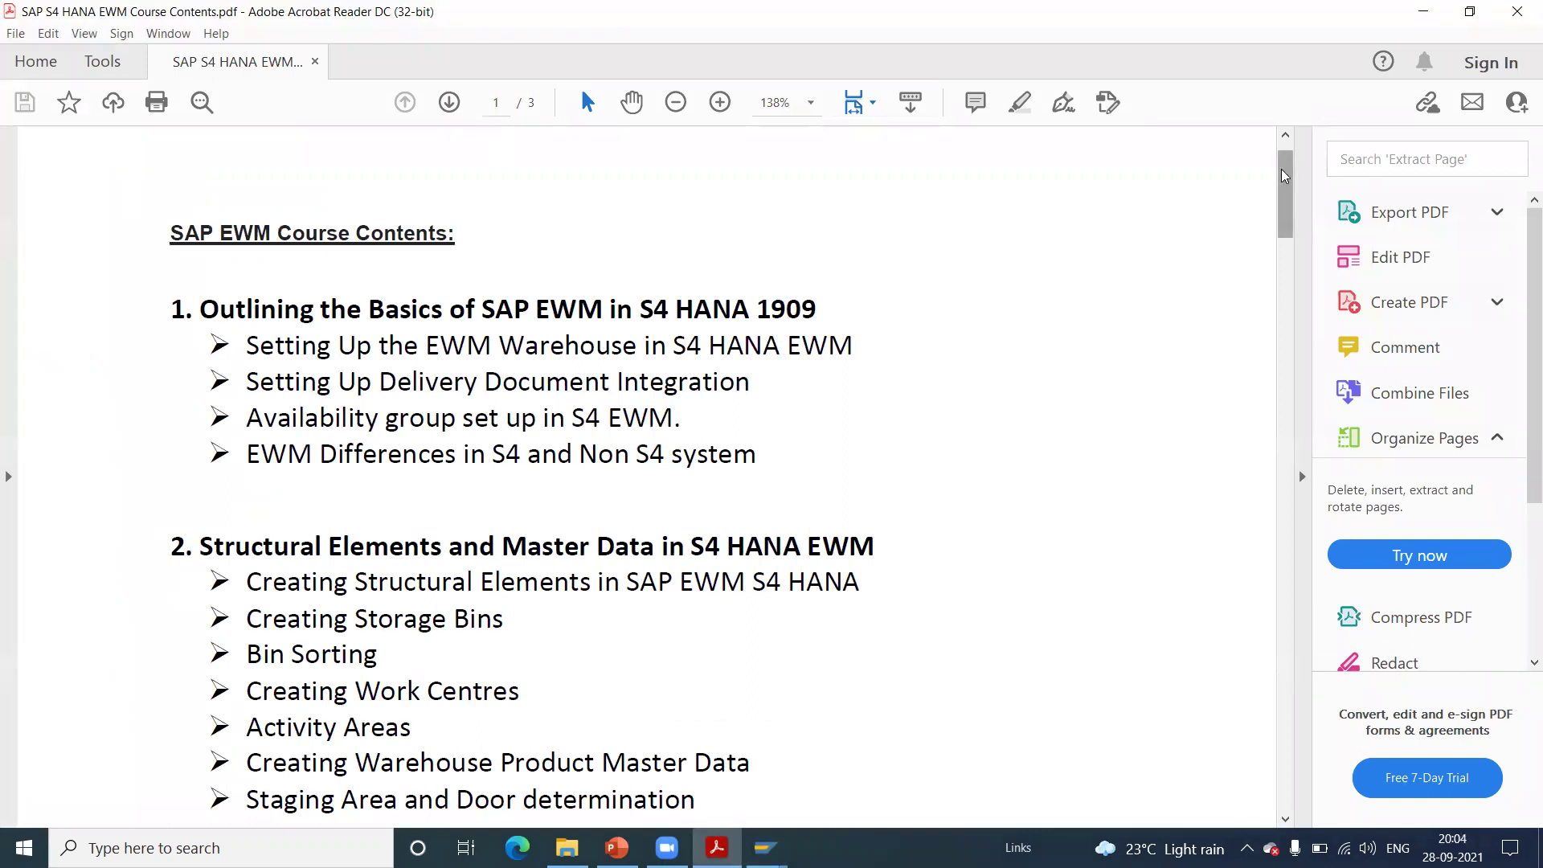
left_click_drag(1285, 176, 1286, 191)
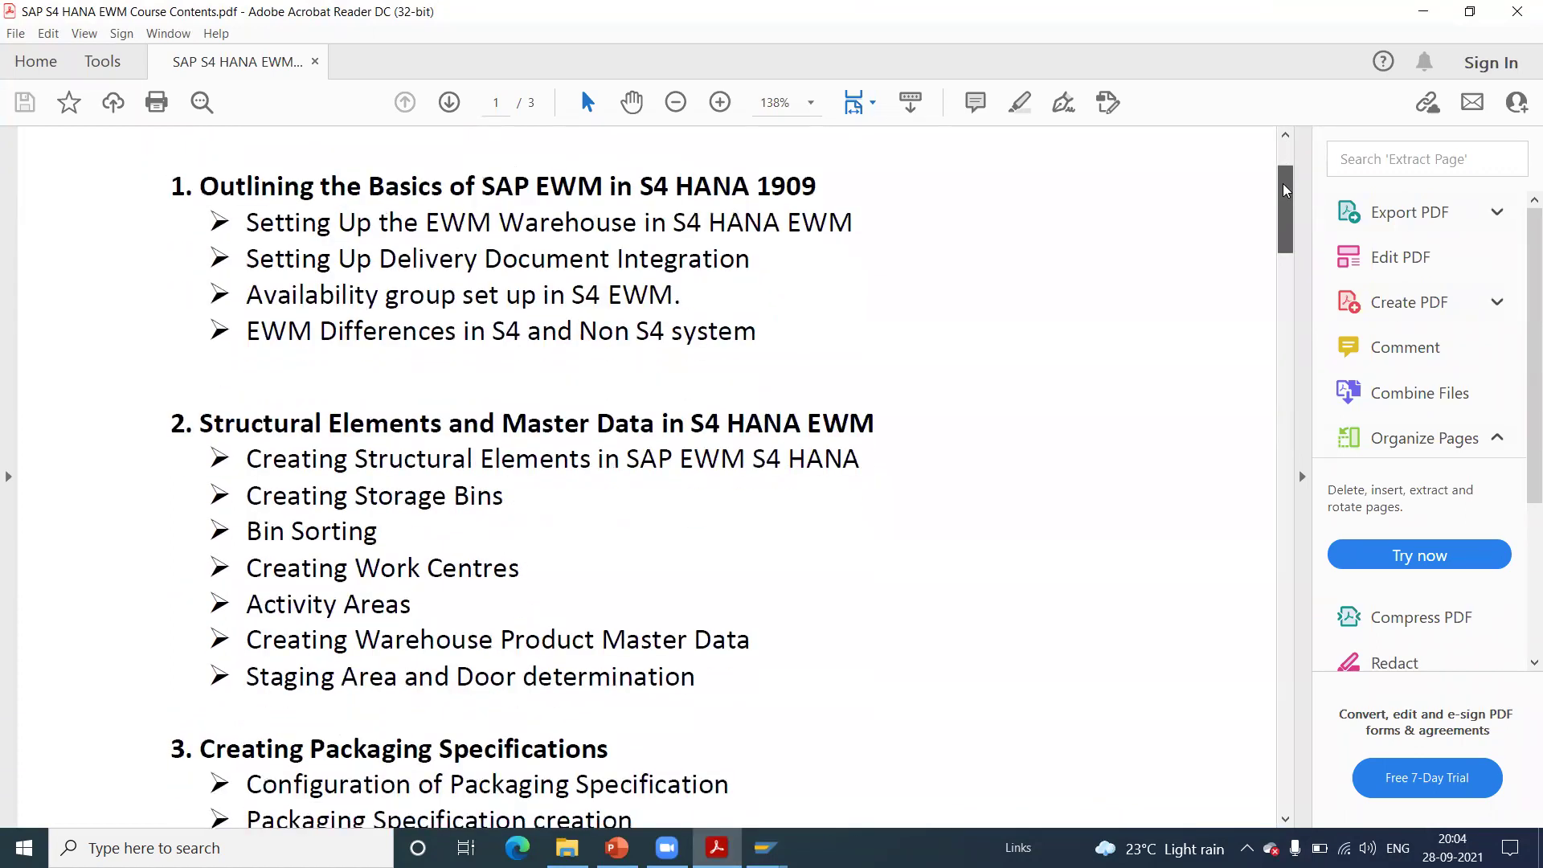